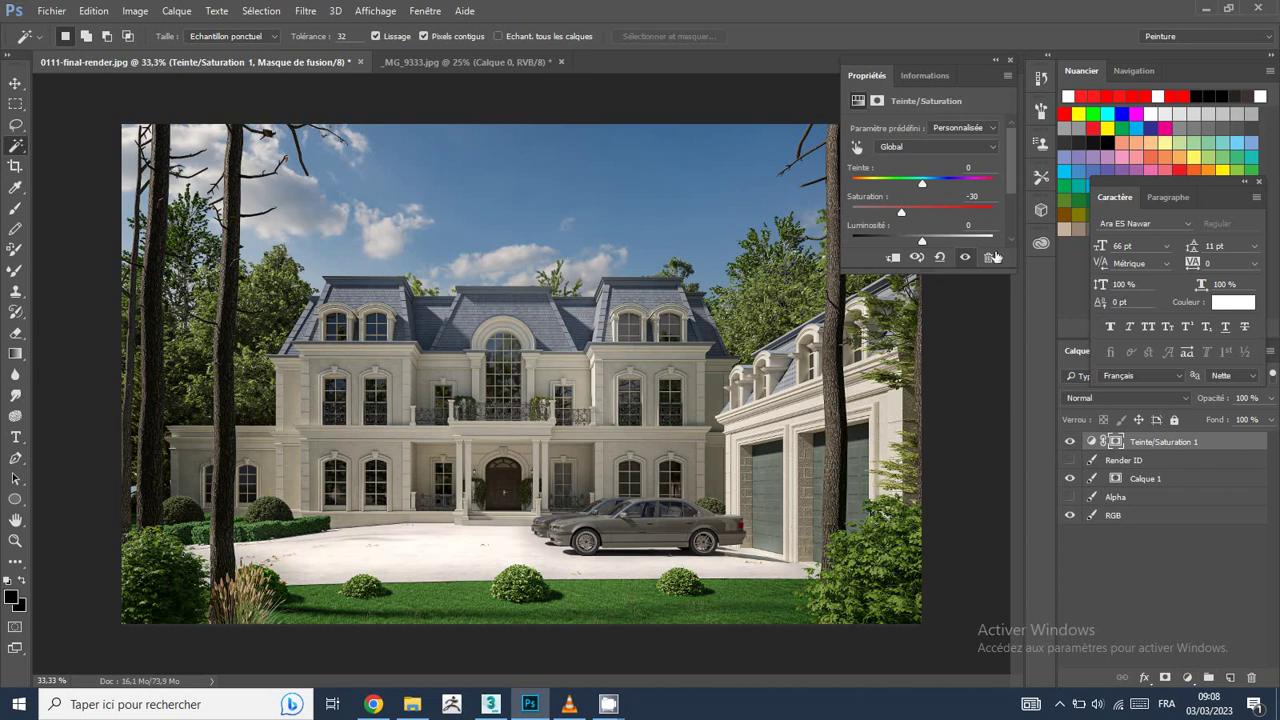
- Hide the adjustment properties and save a JPEG copy of the render as 0111-final-render in the Bureau folder
left_click(1009, 58)
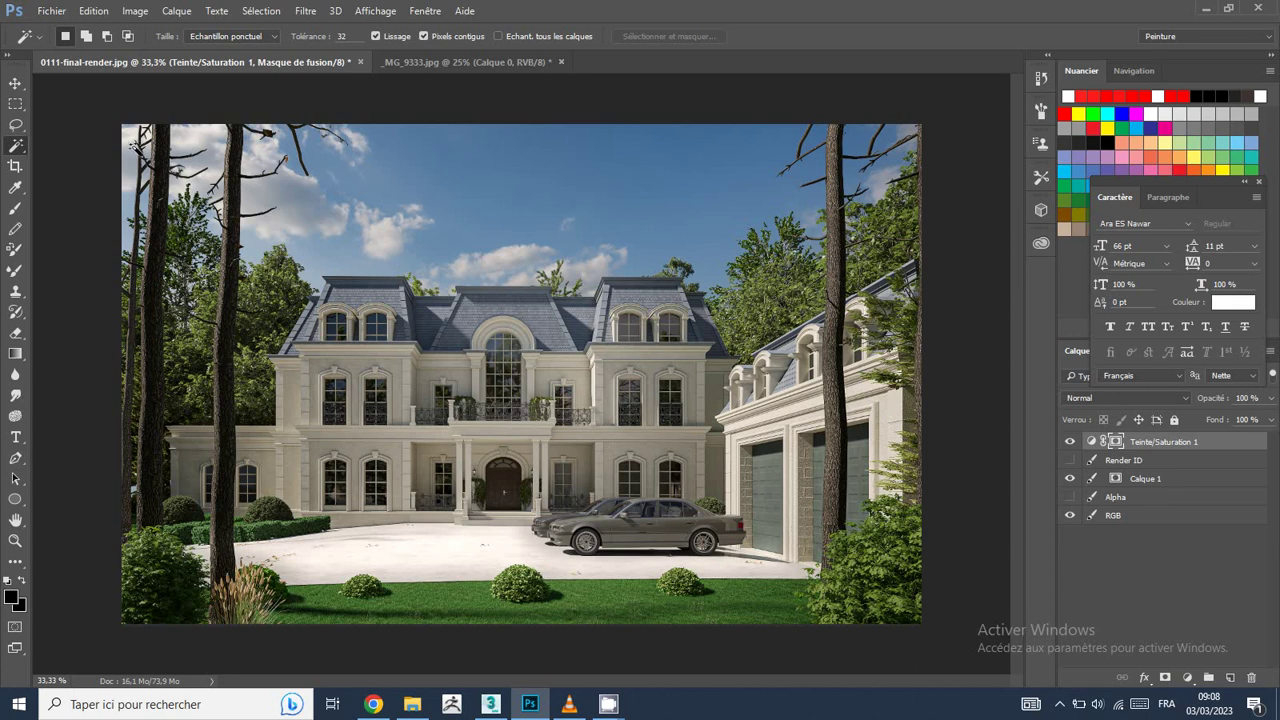
left_click(50, 12)
left_click(82, 187)
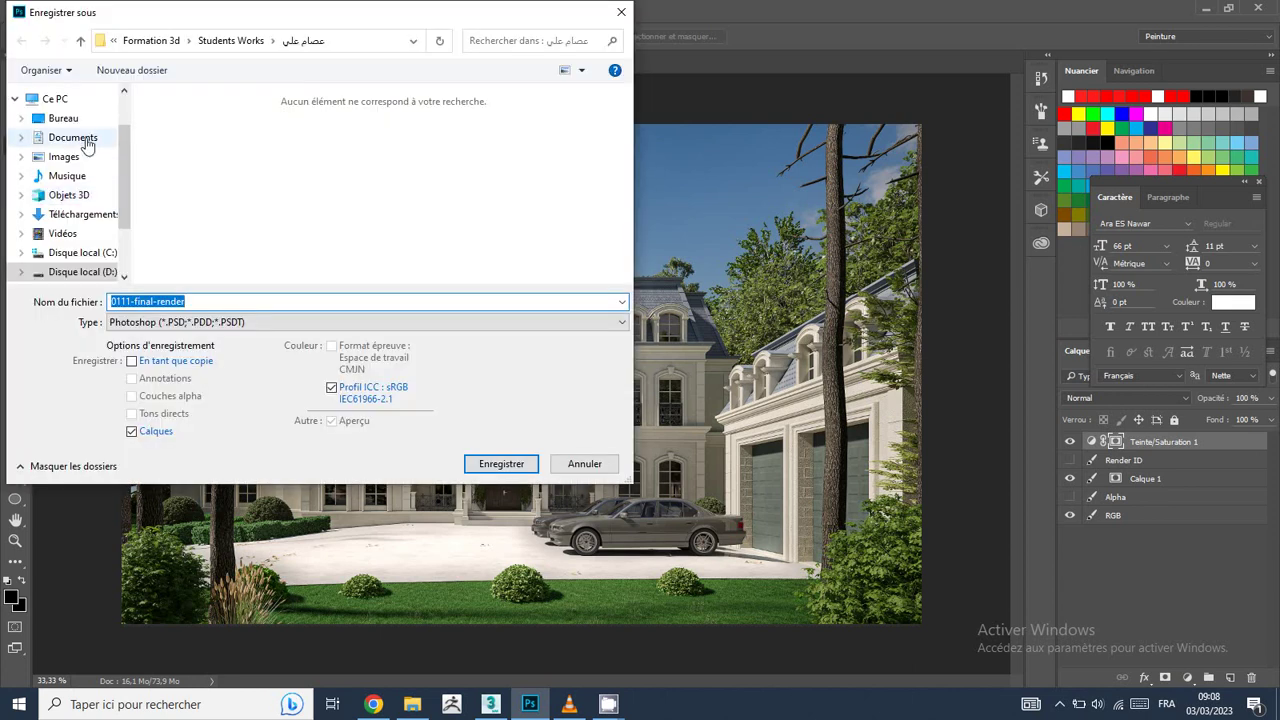
left_click(60, 118)
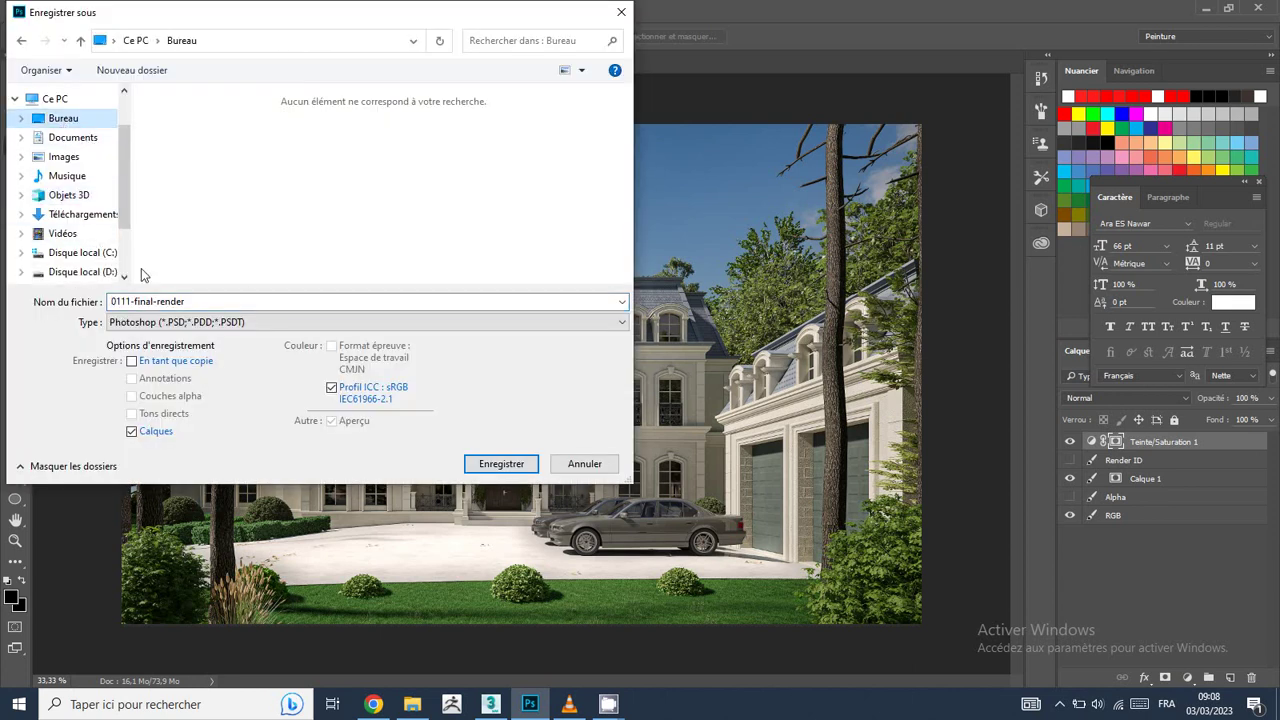
left_click(268, 322)
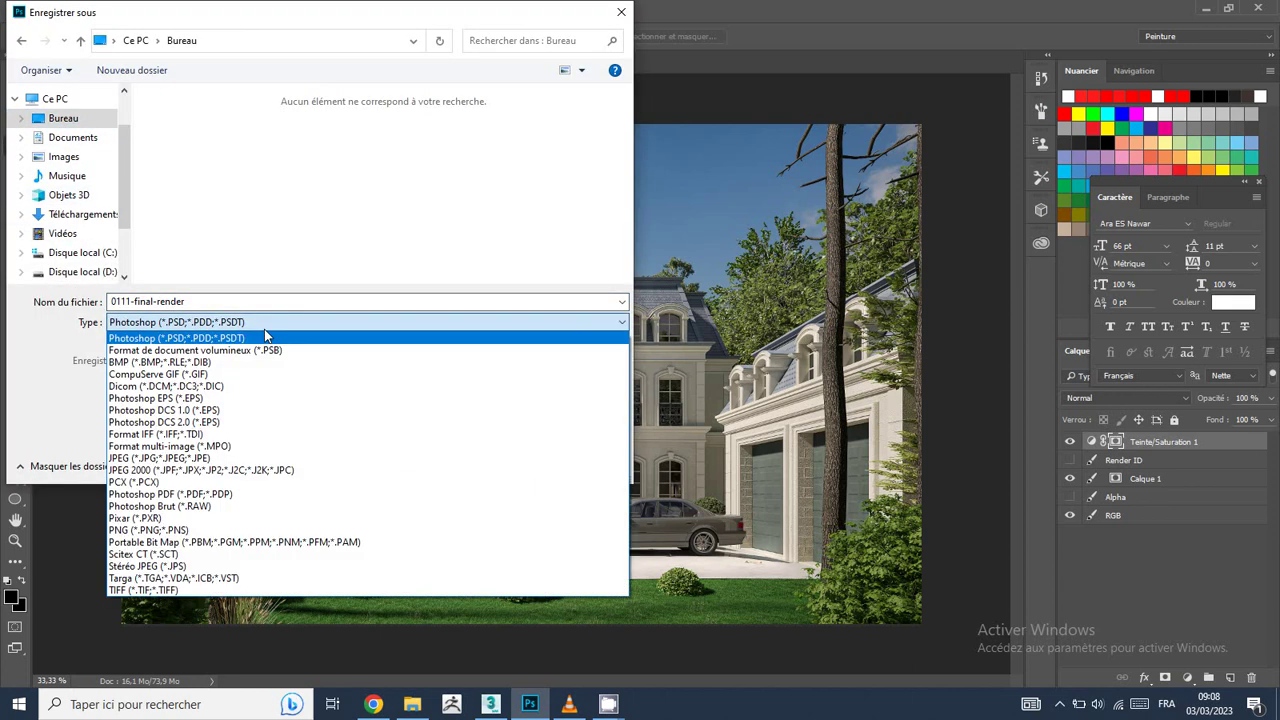
left_click(160, 458)
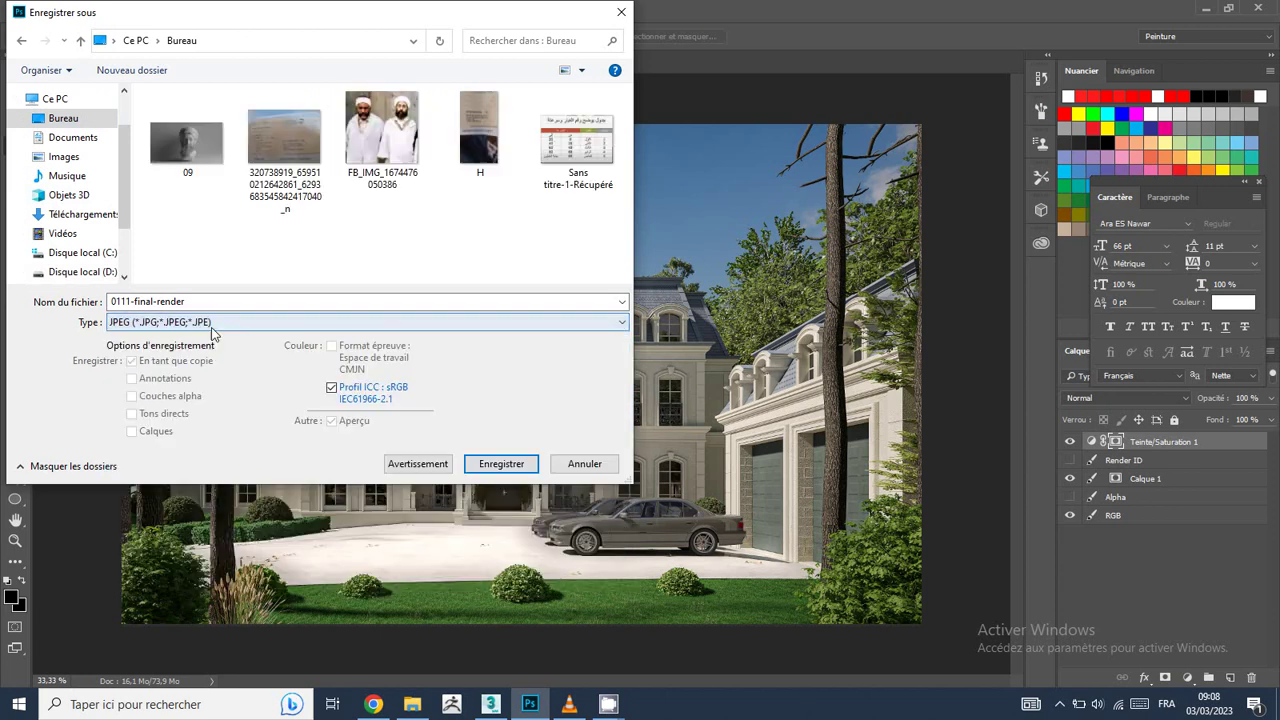
left_click(476, 463)
left_click(732, 181)
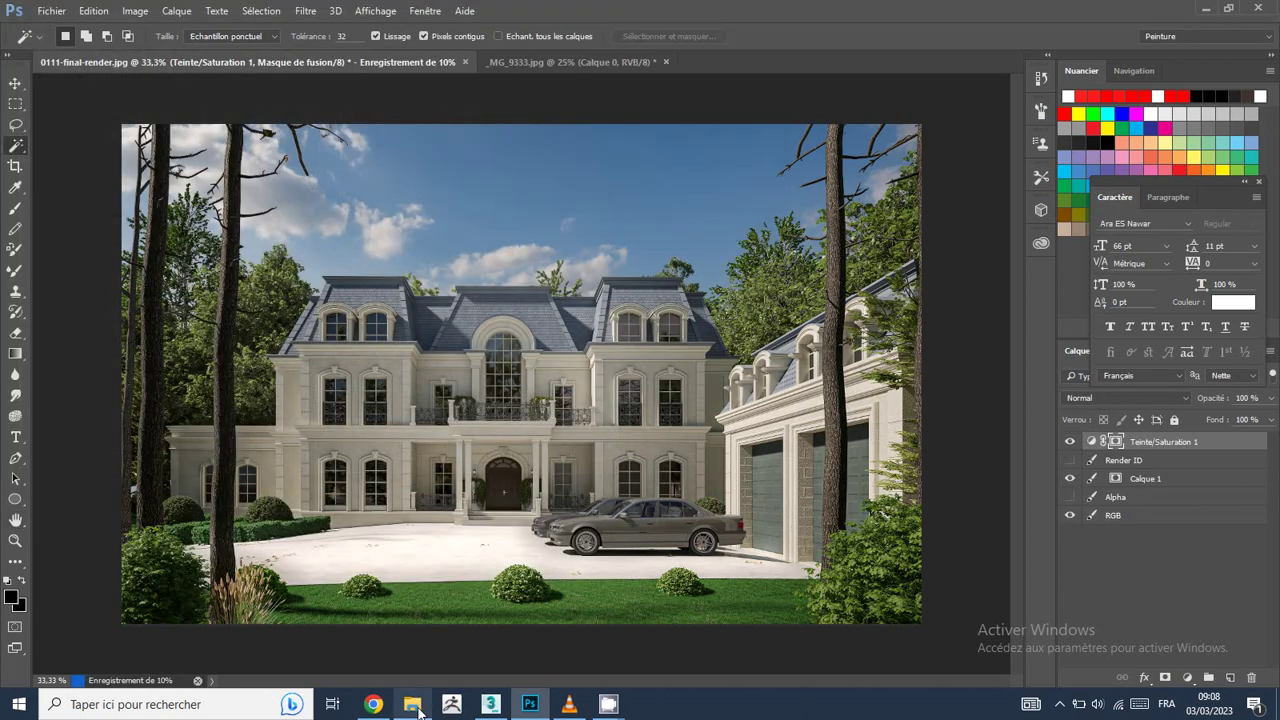
- Switch to File Explorer, send 0111-final-render from the Bureau folder to the paired phone over Bluetooth, and finish the transfer in Photoshop's view
left_click(412, 704)
left_click(57, 237)
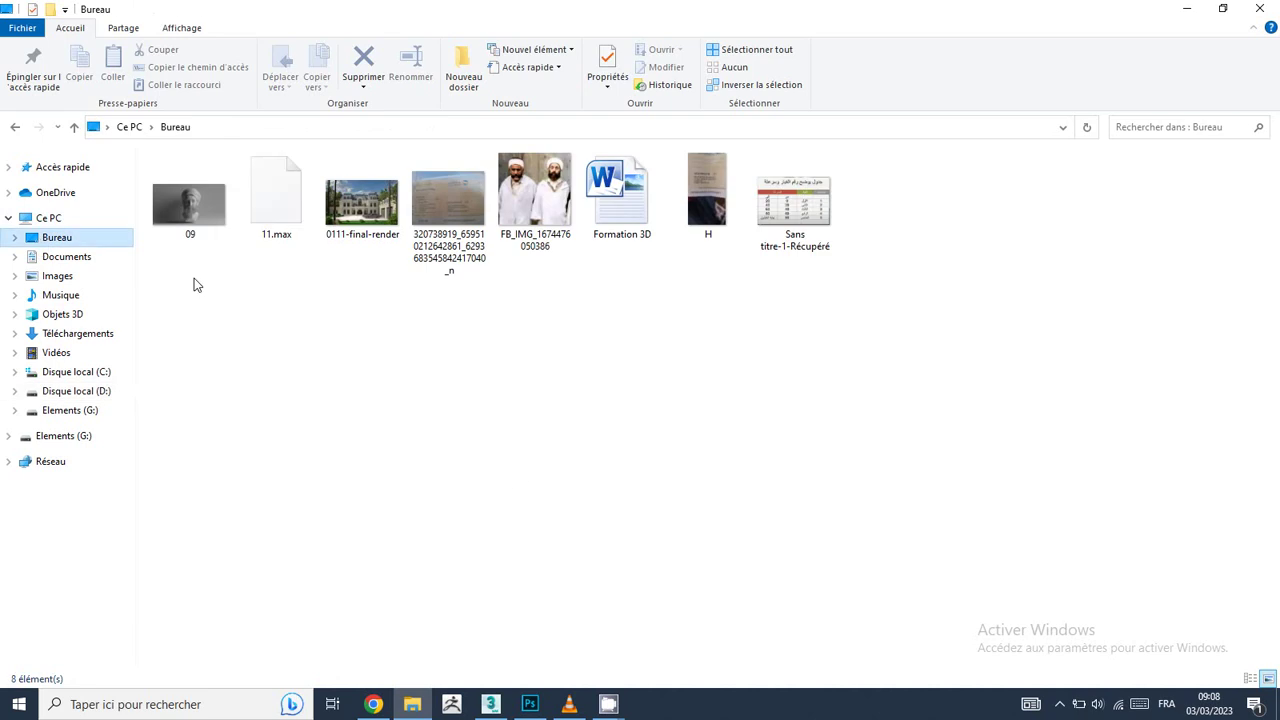
right_click(371, 222)
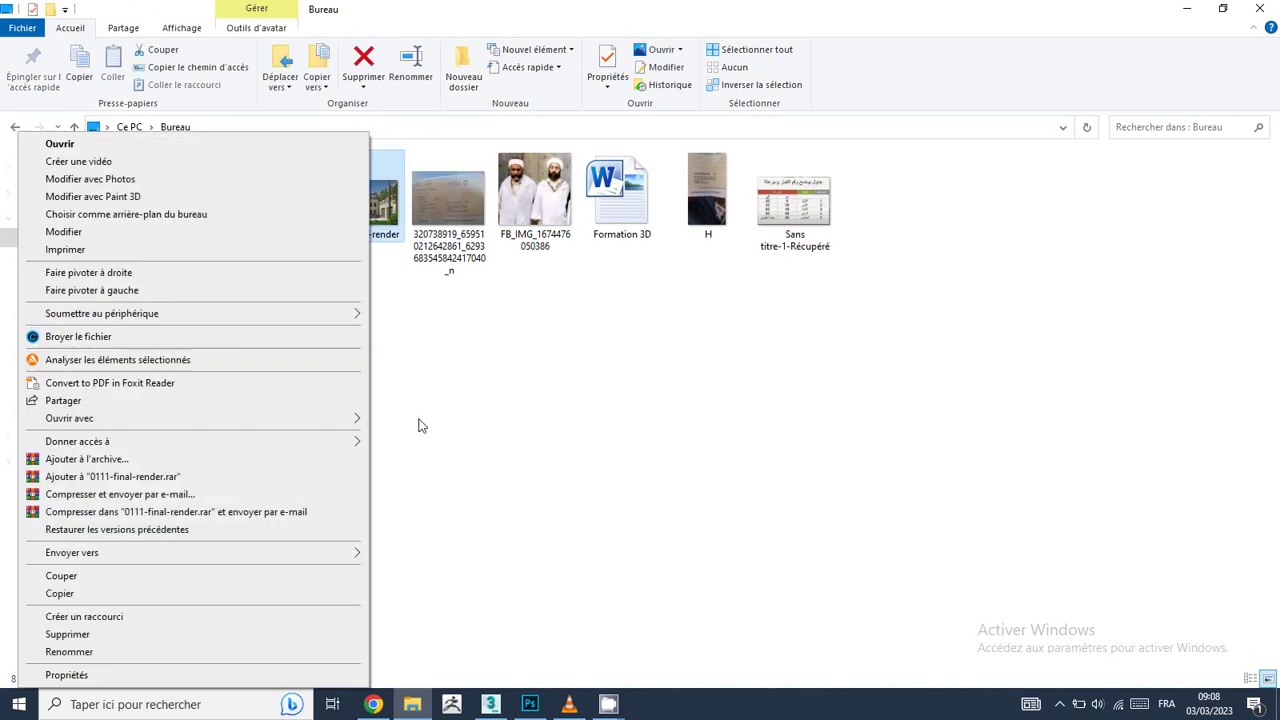
mouse_move(355, 553)
left_click(455, 642)
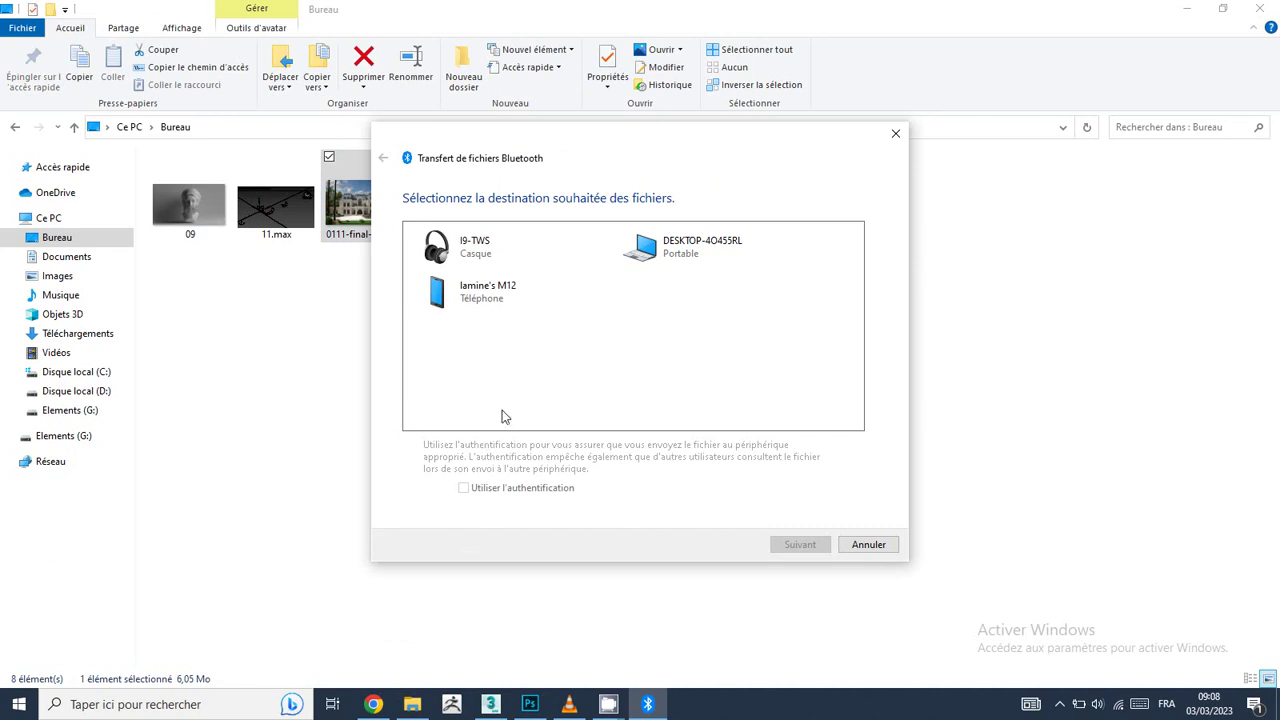
left_click(503, 298)
left_click(800, 548)
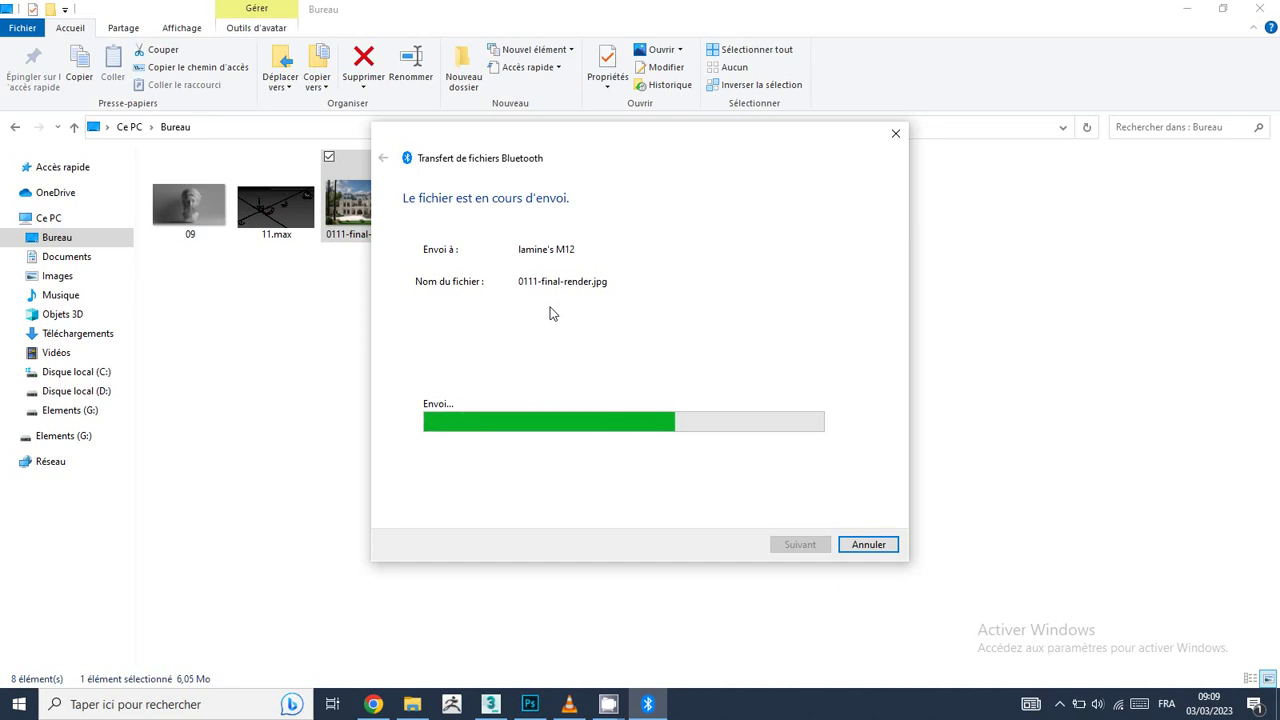
left_click(530, 704)
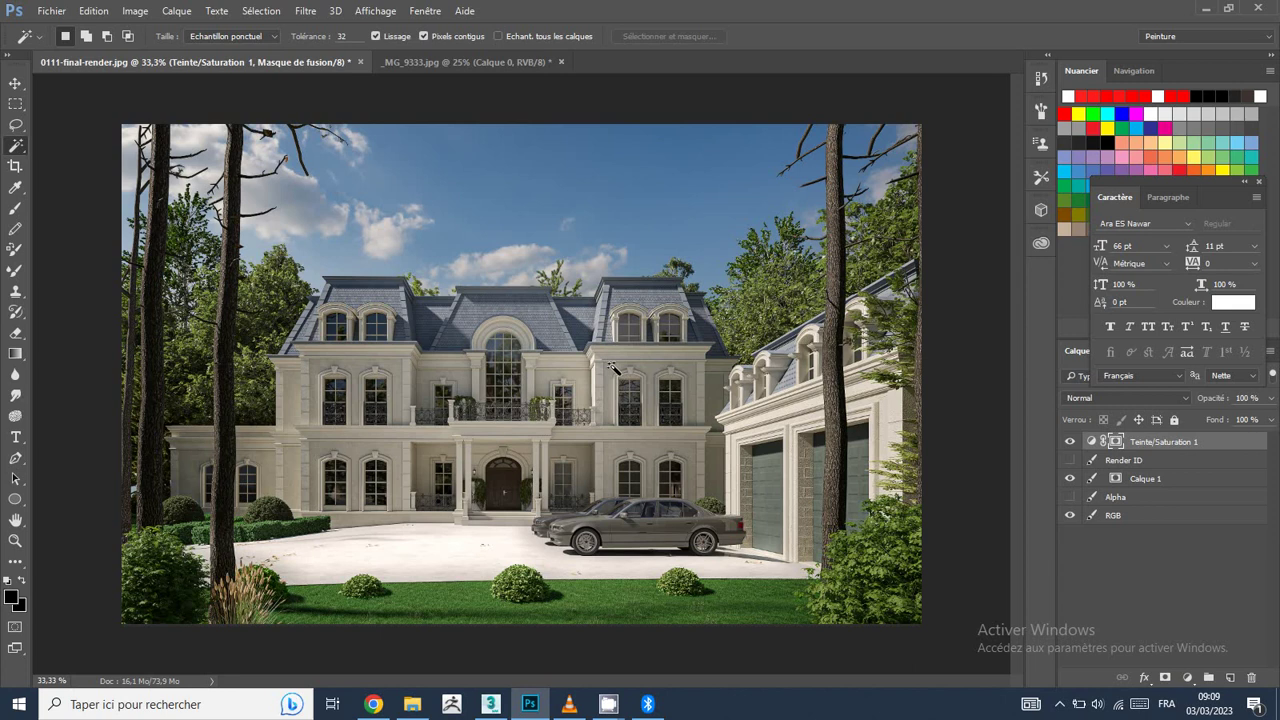
left_click(648, 704)
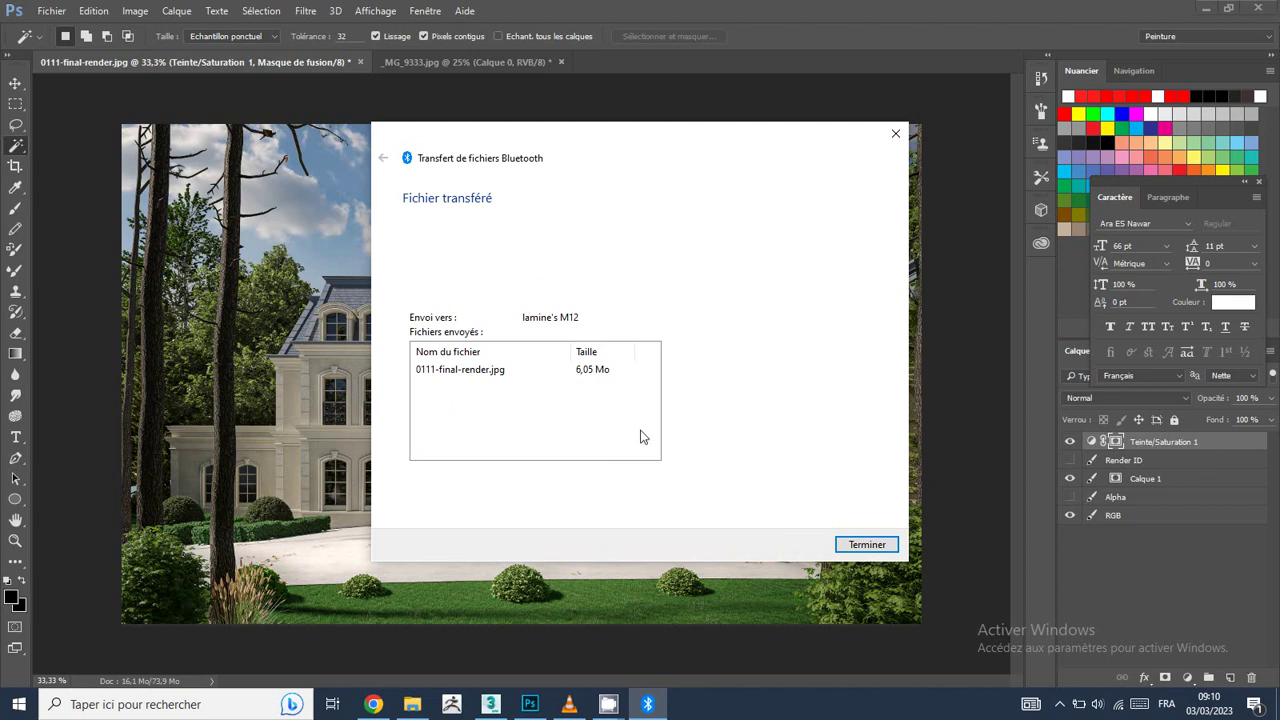
left_click(866, 545)
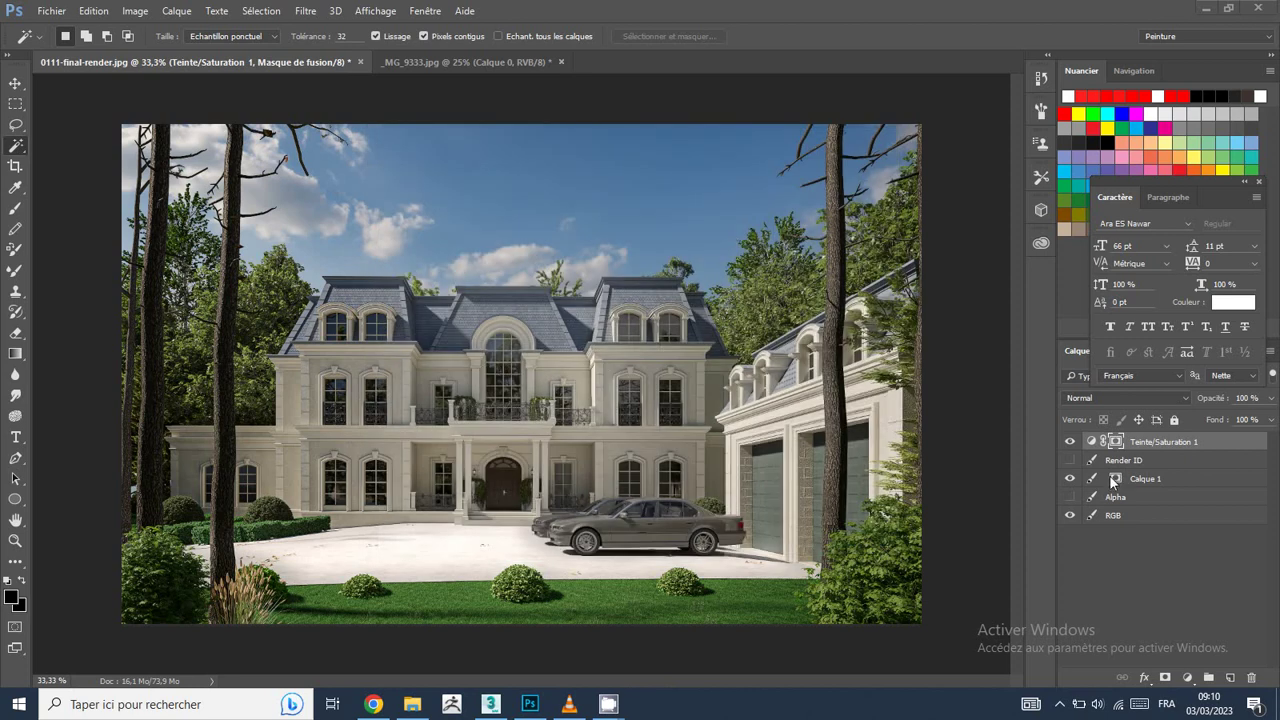
- Add a Teinte/Saturation layer with saturation +26 masked to the sky from Calque 1, and raise the saturation in Teinte/Saturation 1
left_click(1112, 477, "ctrl")
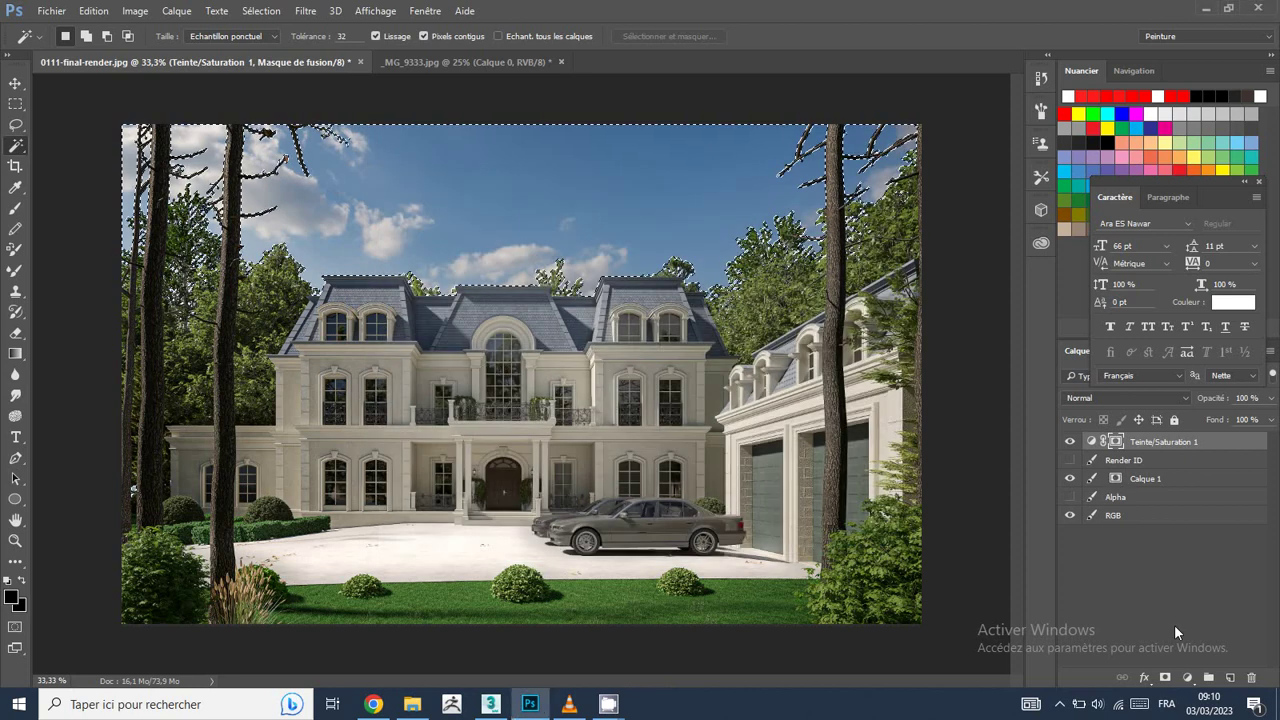
left_click(1188, 677)
left_click(1151, 478)
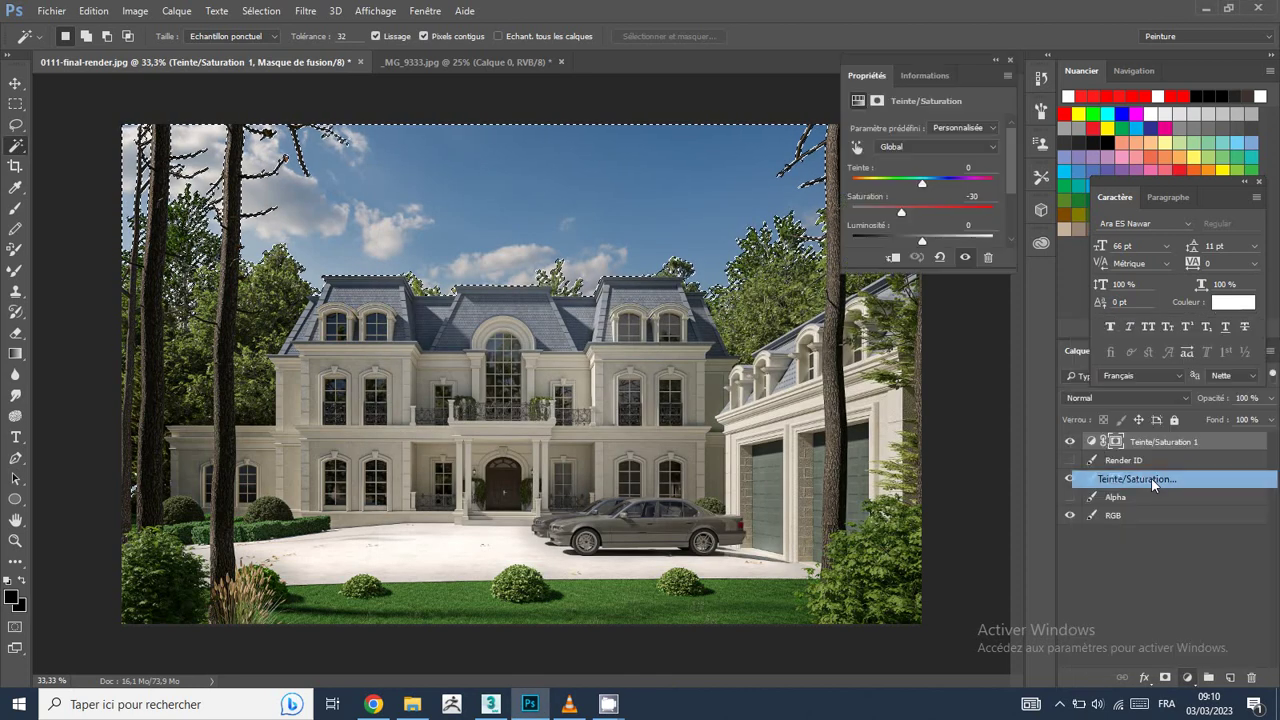
left_click(941, 207)
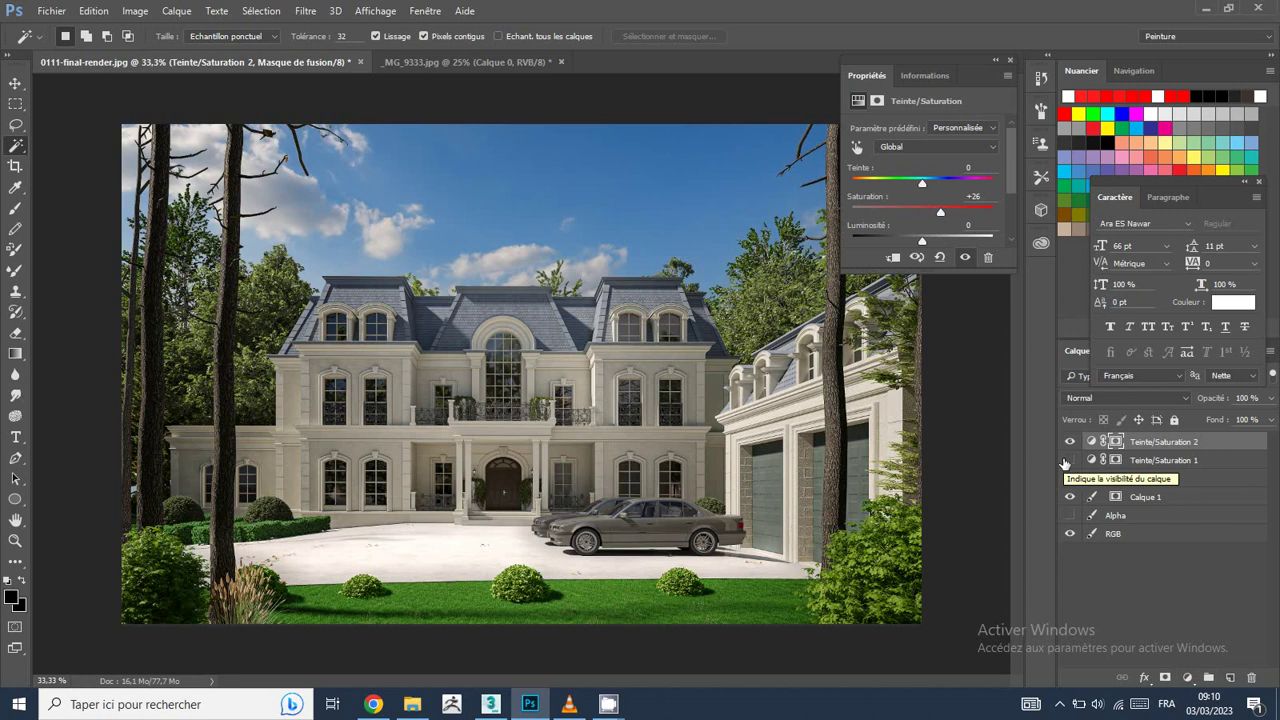
left_click(1150, 461)
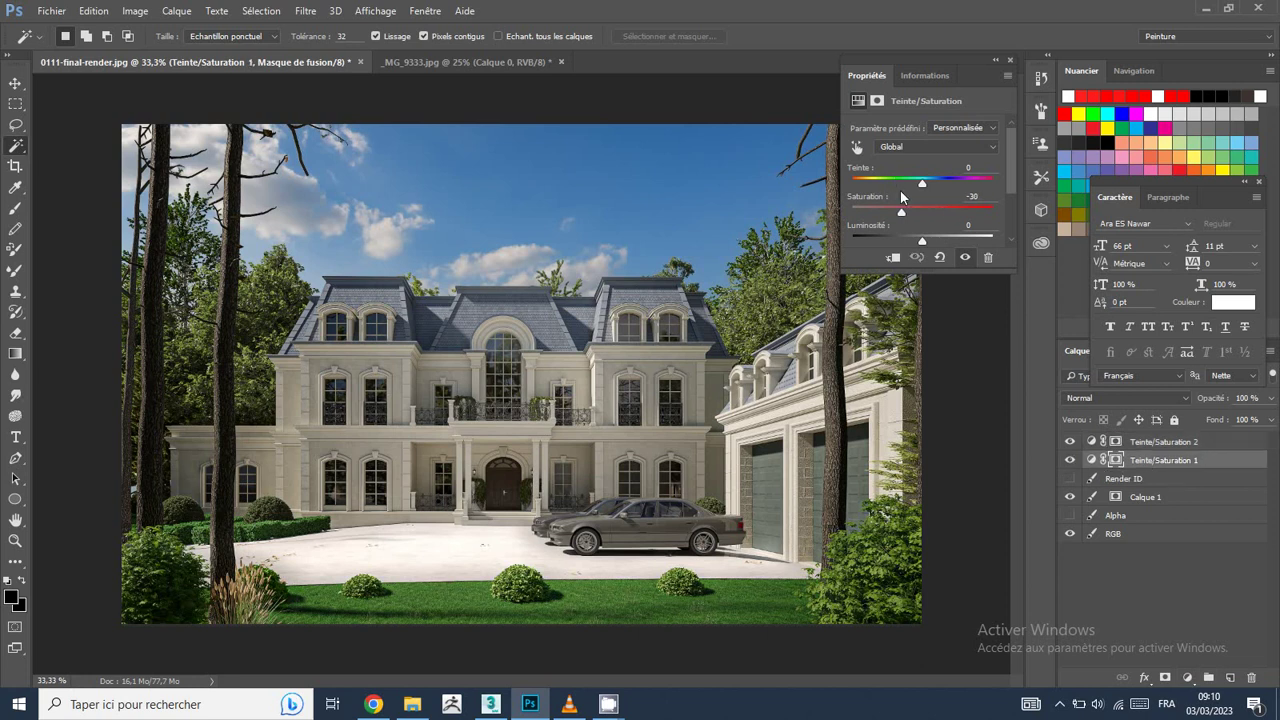
mouse_move(897, 212)
left_mouse_down()
mouse_move(923, 205)
mouse_move(910, 208)
left_mouse_up()
- Select the round bushes using the Render ID layer and add a Balance des couleurs layer with Magenta–Vert at +44
left_click(1118, 482)
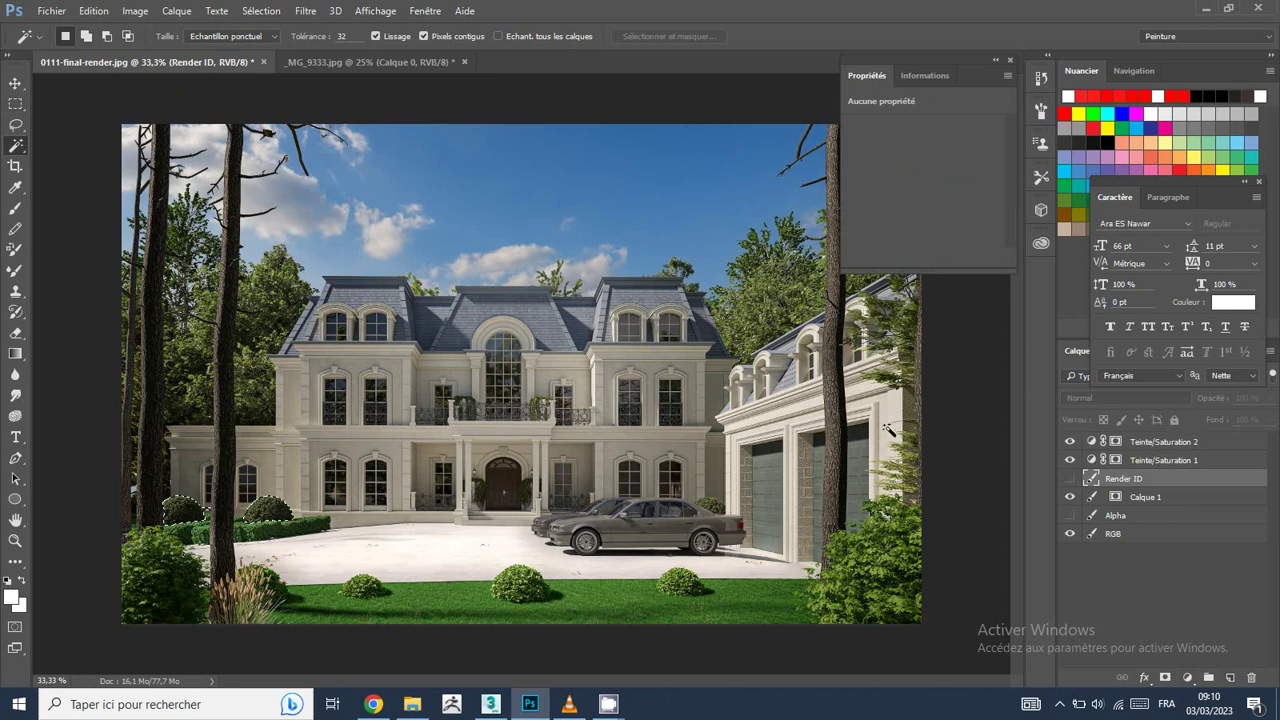
left_click(1187, 678)
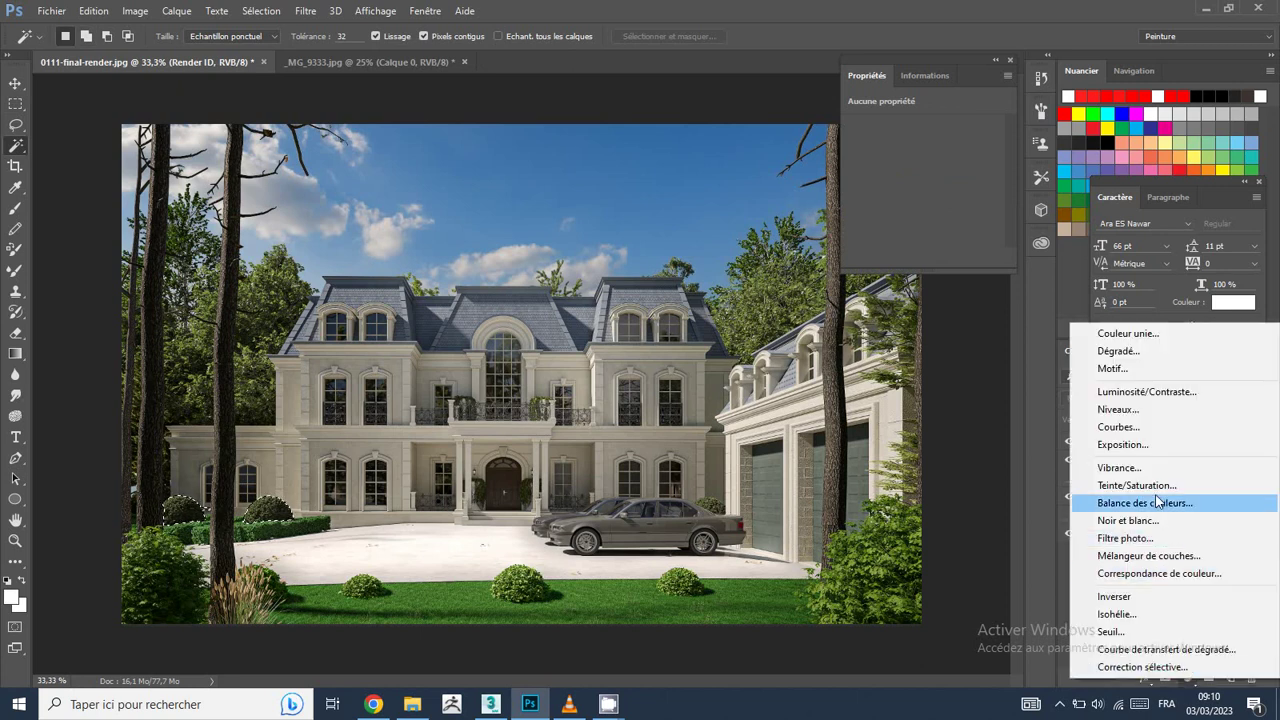
left_click(1145, 503)
left_click_drag(901, 191, 923, 190)
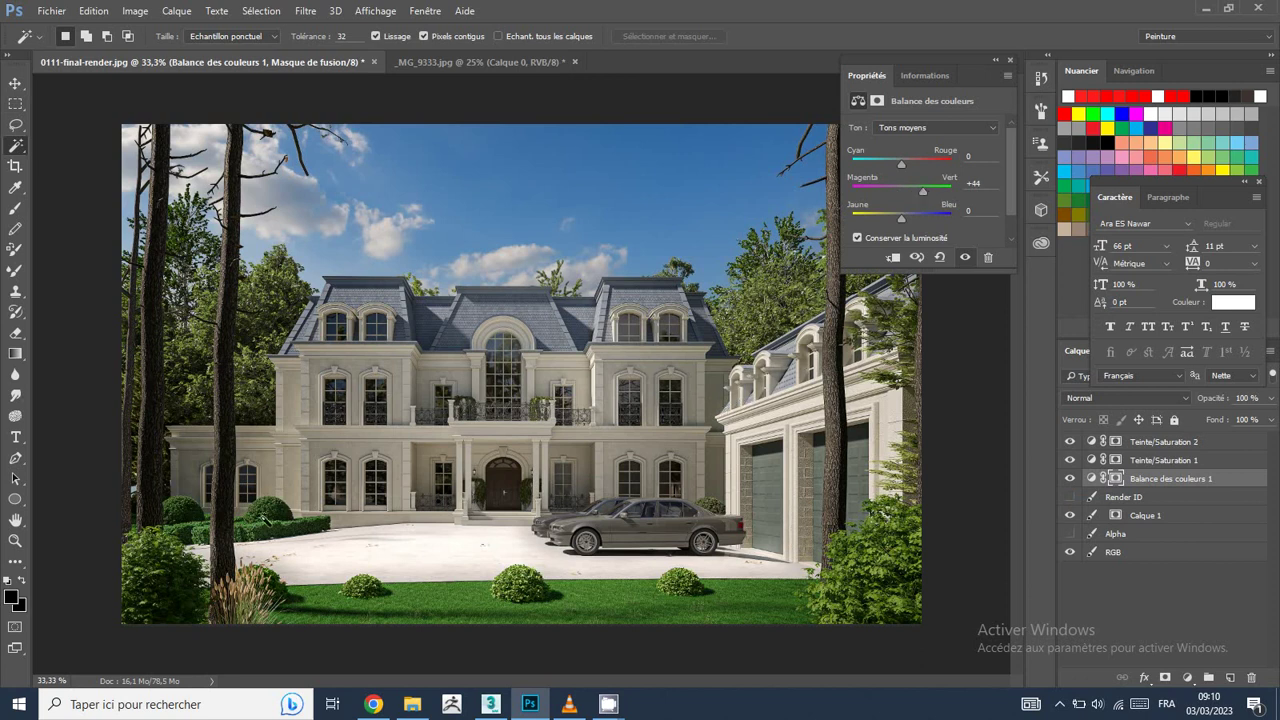
- Select the low hedge along the driveway using Render ID and add a Balance des couleurs layer with Cyan–Rouge +11 and Magenta–Vert +18
left_click(1128, 498)
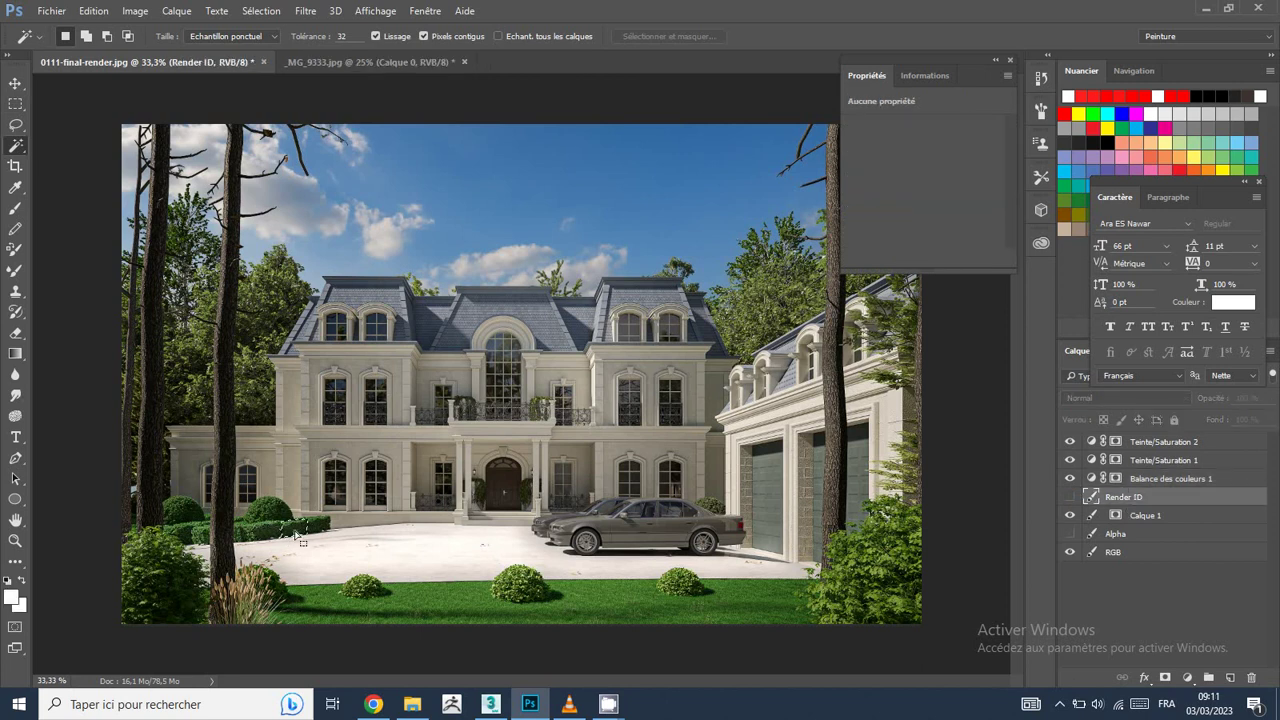
left_click(262, 538, "shift")
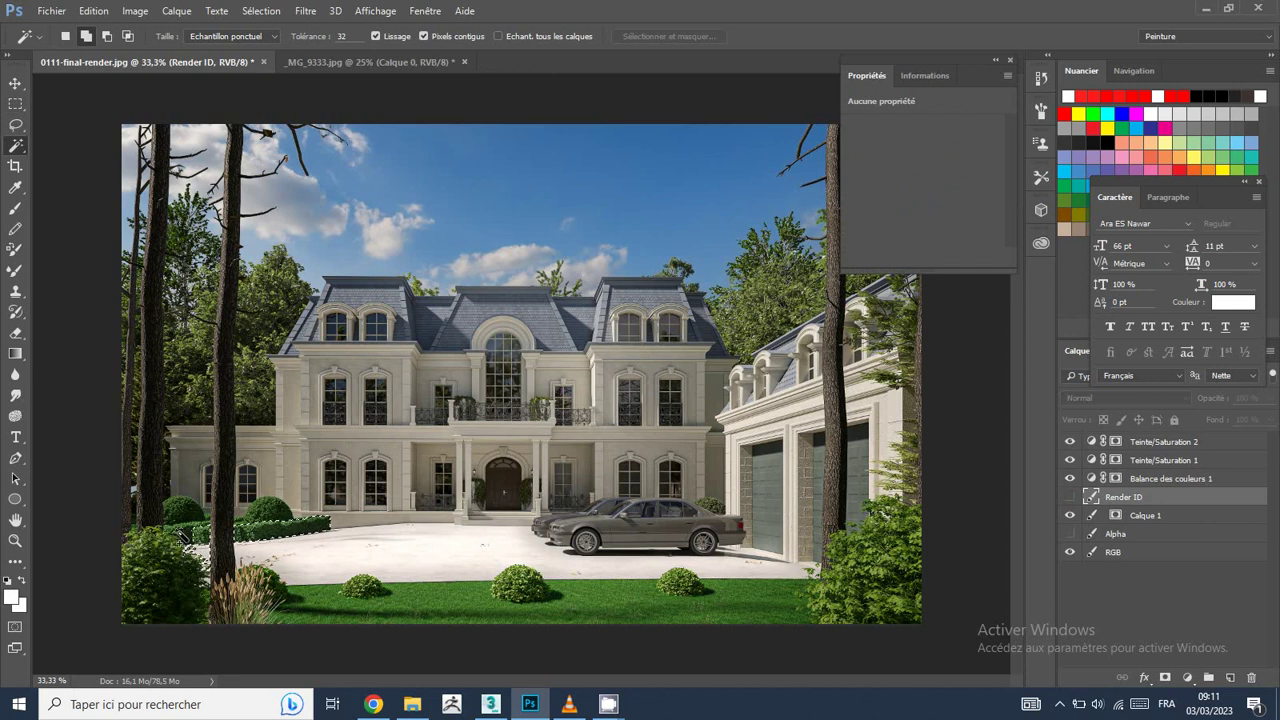
left_click(1187, 678)
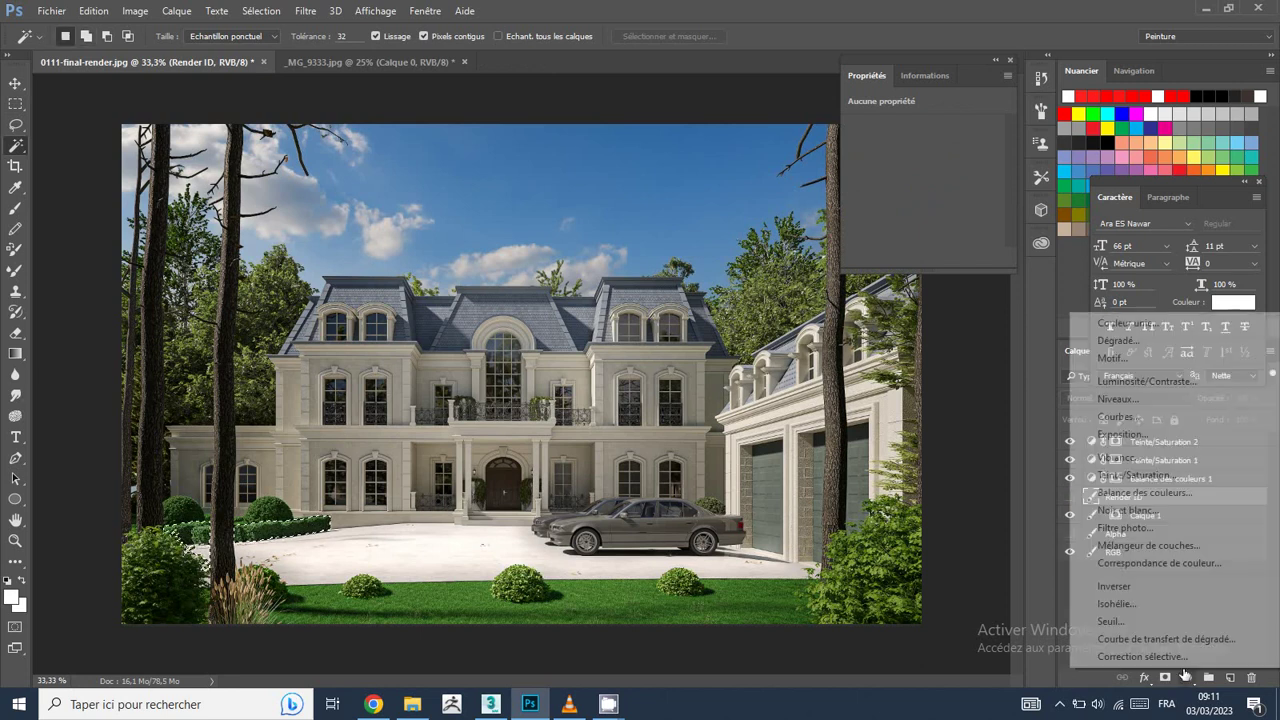
left_click(1187, 678)
left_click(1187, 678)
left_click(1153, 500)
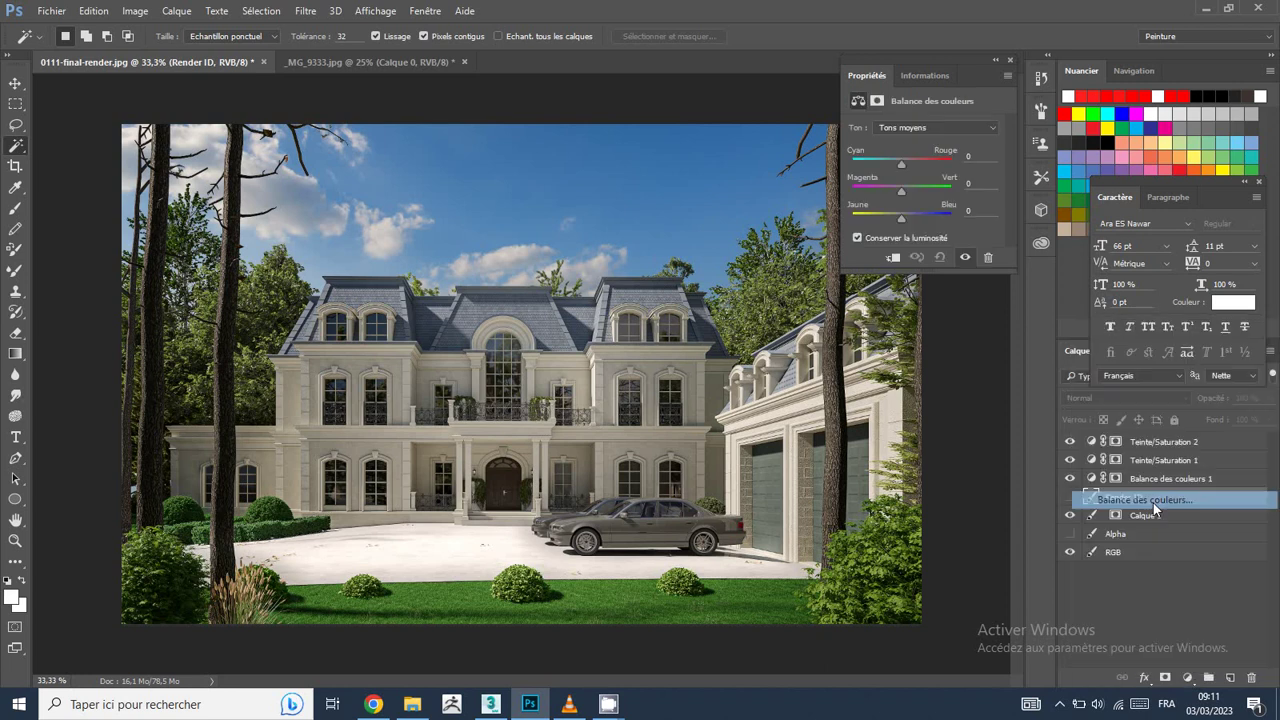
left_click_drag(913, 187, 907, 161)
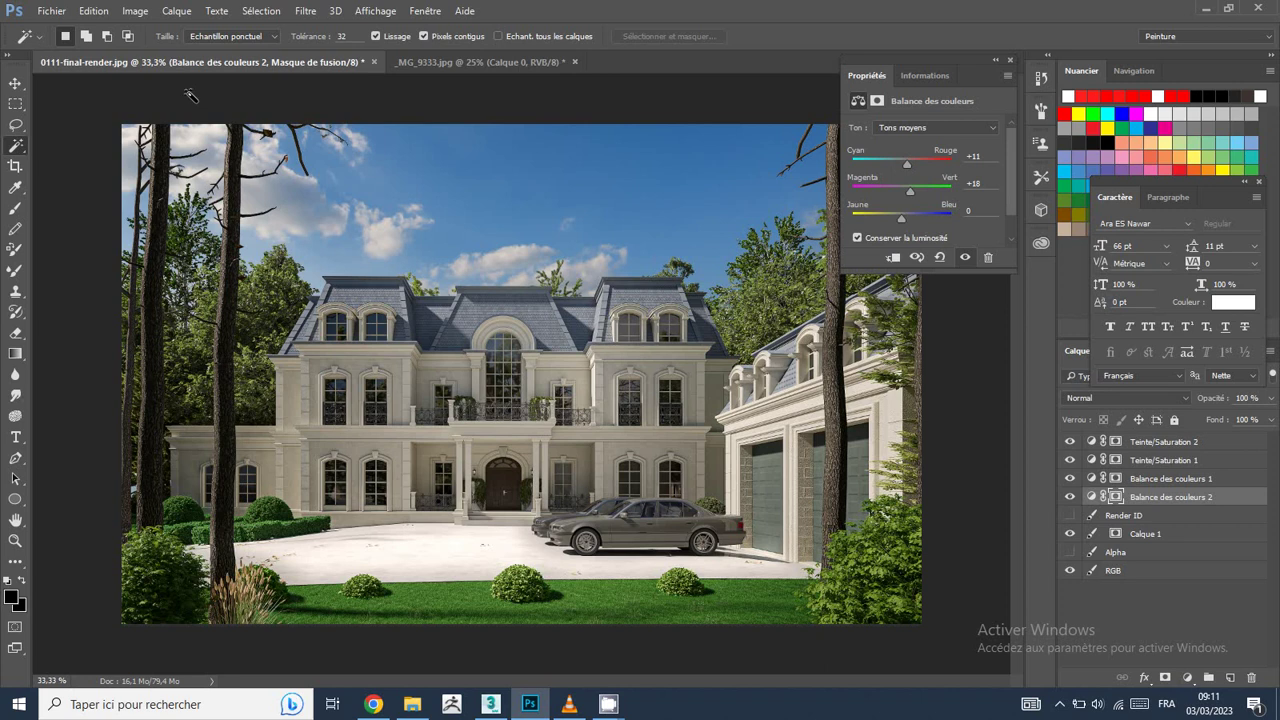
- Save the layered document as 0111-final-render in Photoshop format in the proposed student folder
left_click(46, 11)
left_click(65, 172)
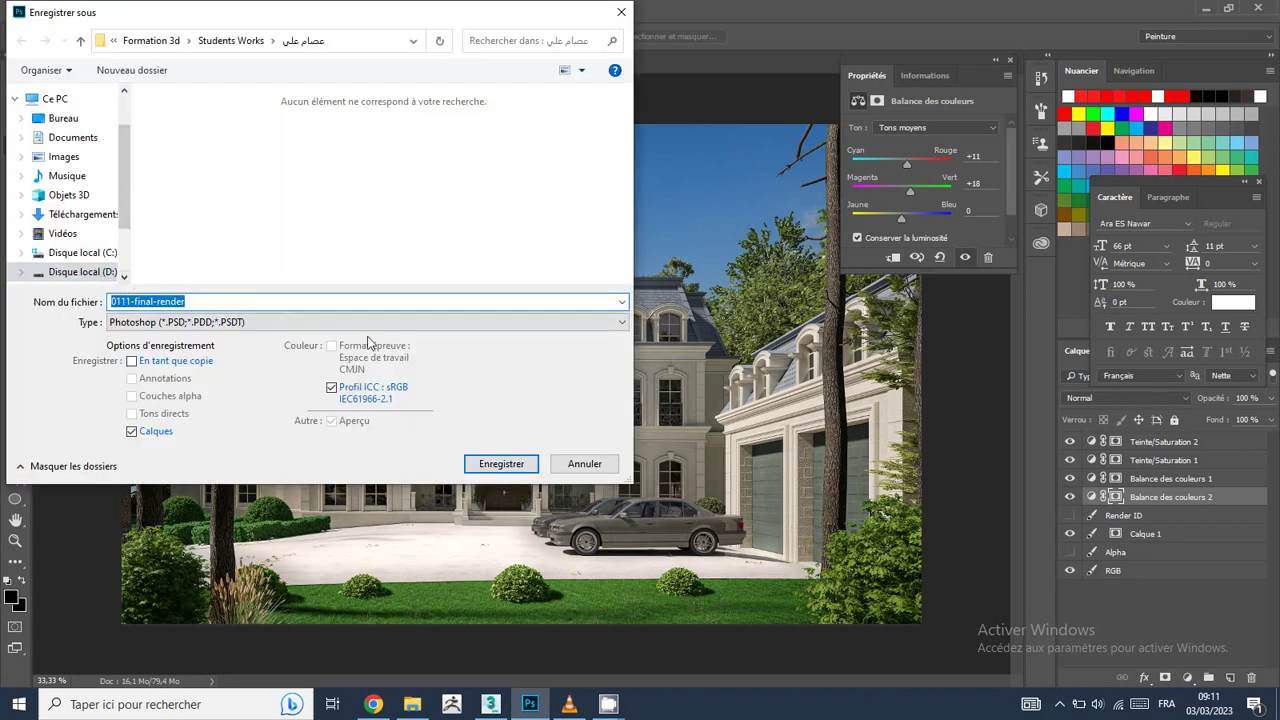
left_click(500, 463)
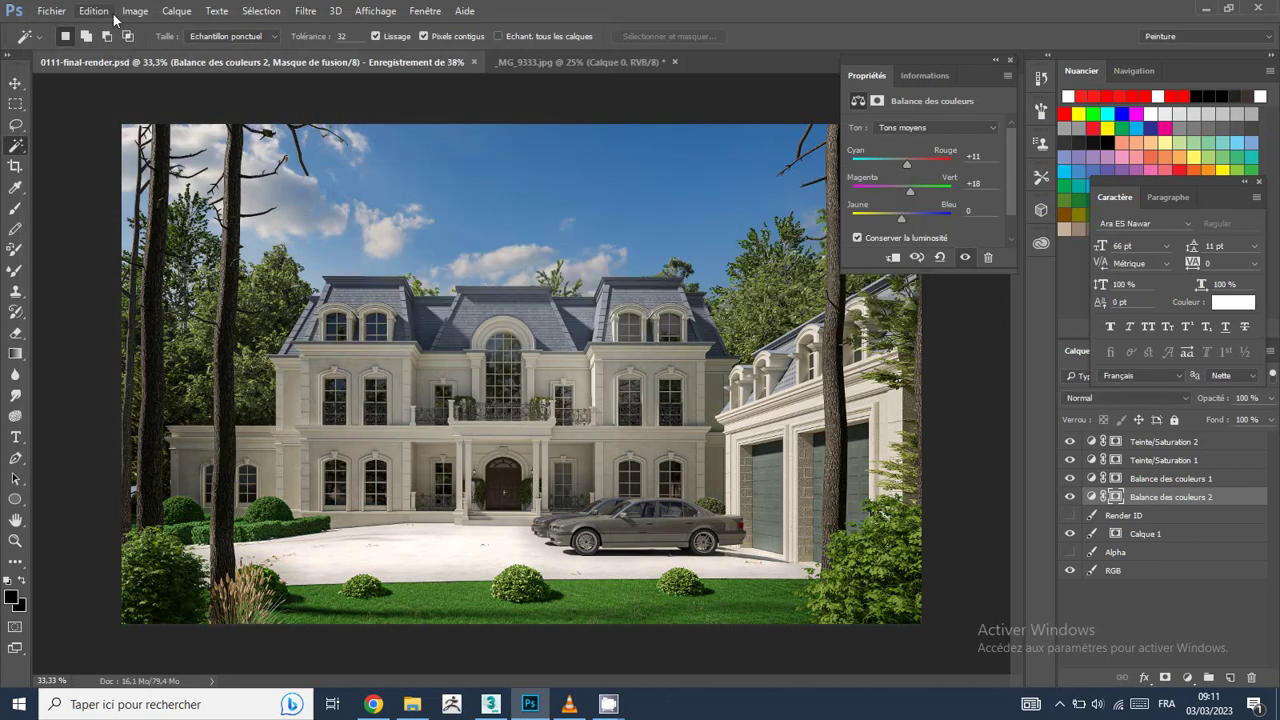
- Save a JPEG copy to the Bureau folder with quality 9, overwriting the existing 0111-final-render file
left_click(51, 11)
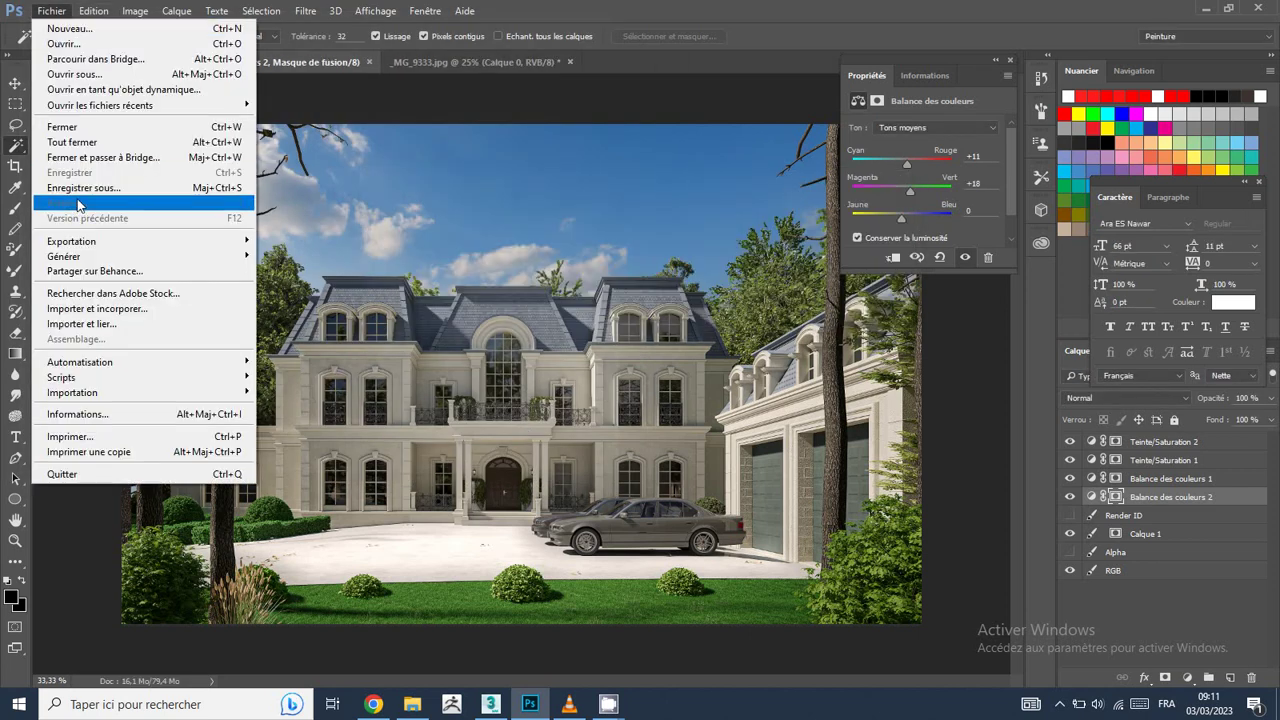
left_click(70, 205)
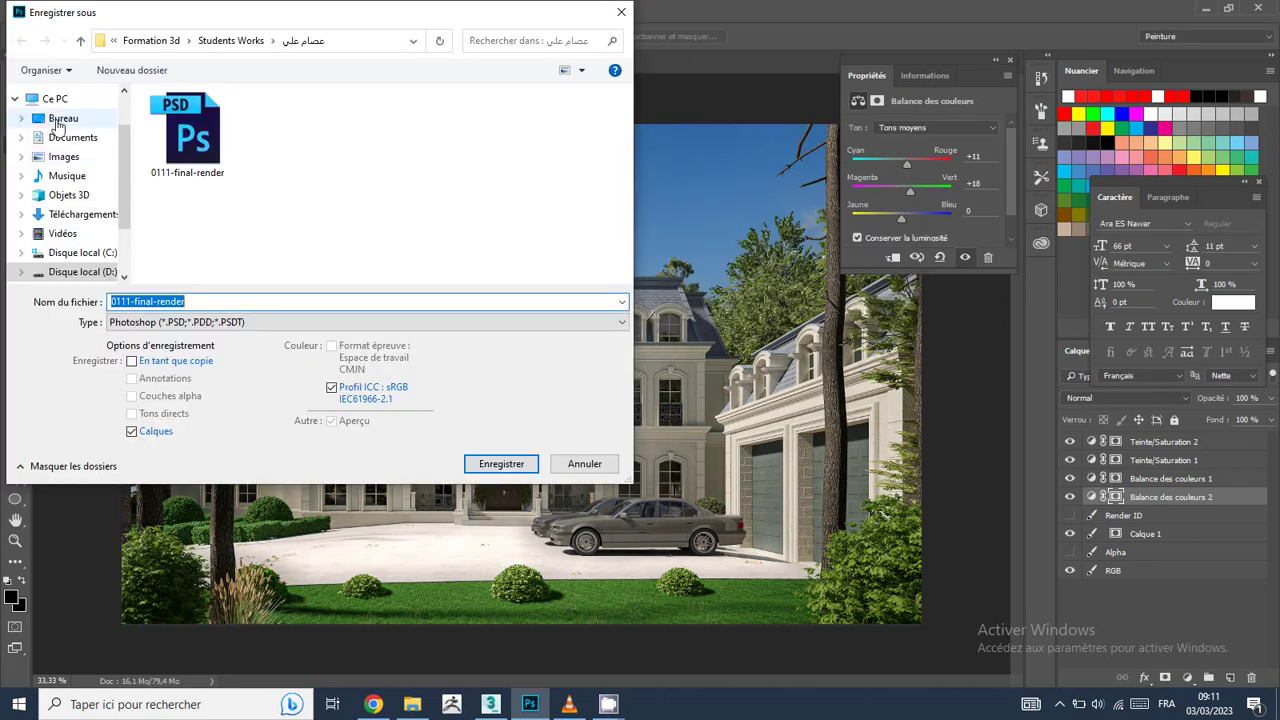
left_click(62, 118)
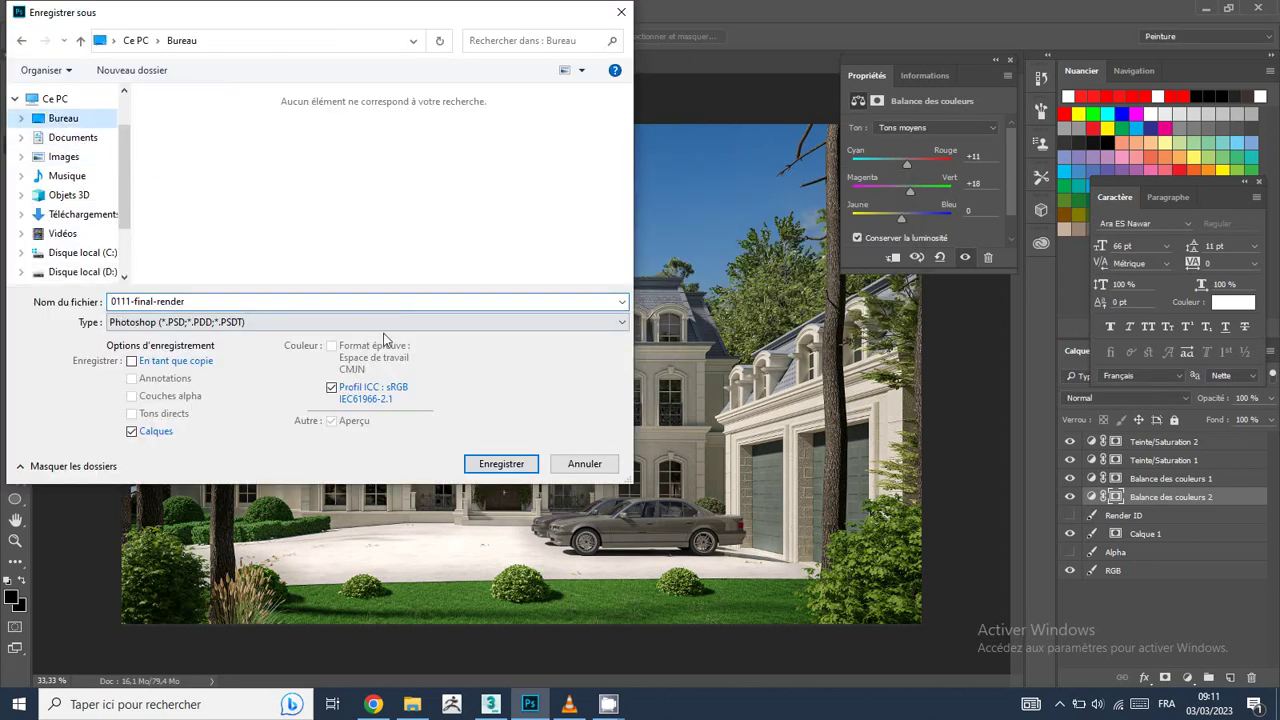
left_click(400, 322)
left_click(191, 459)
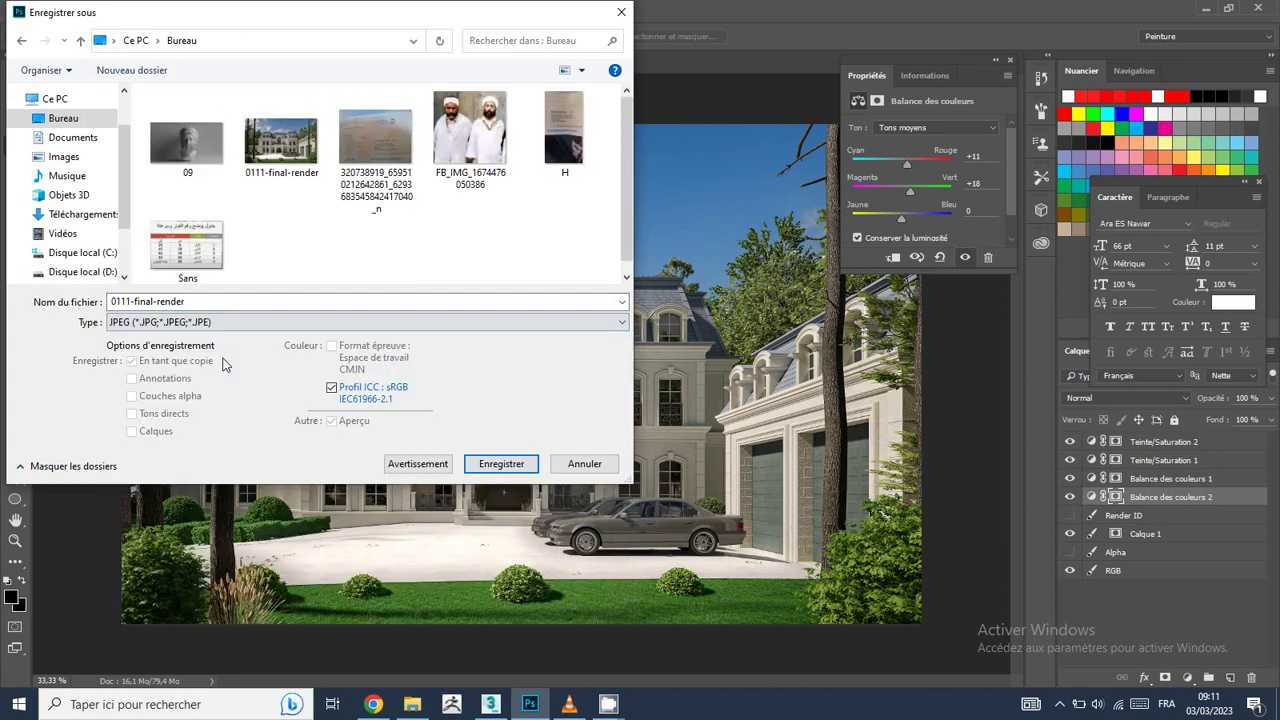
left_click(282, 140)
left_click(505, 465)
left_click(679, 353)
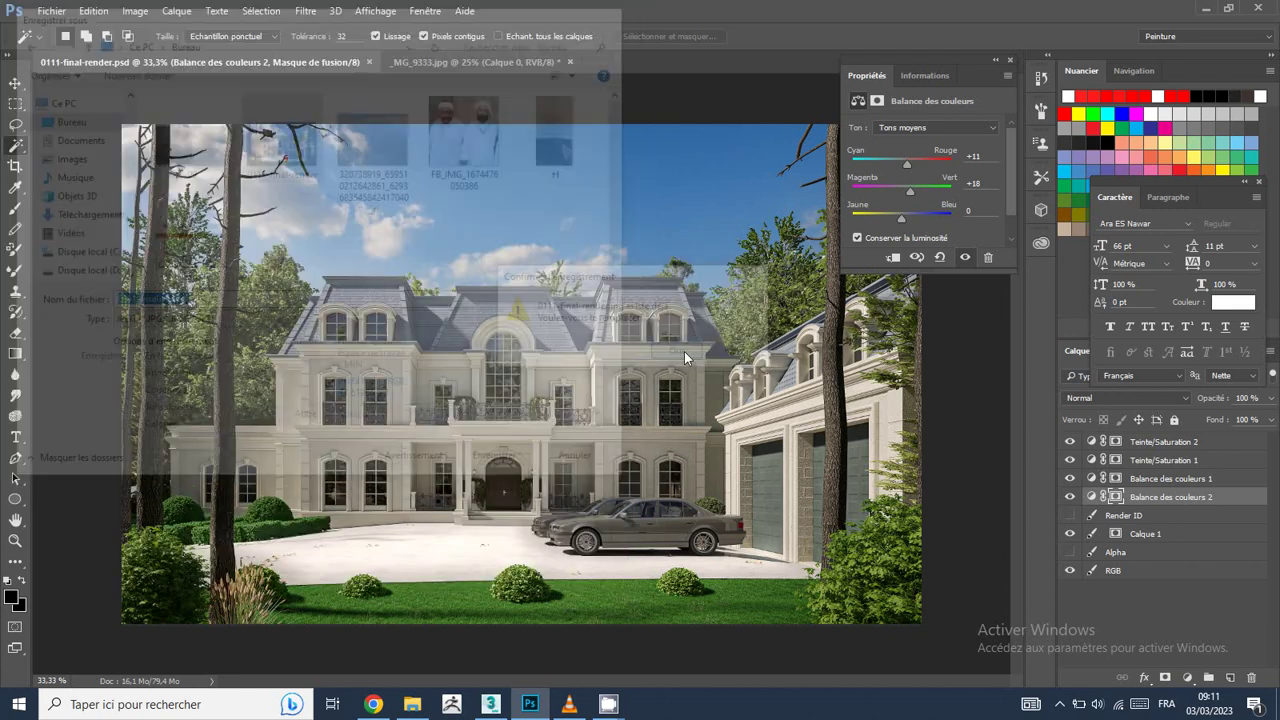
left_click_drag(664, 252, 640, 252)
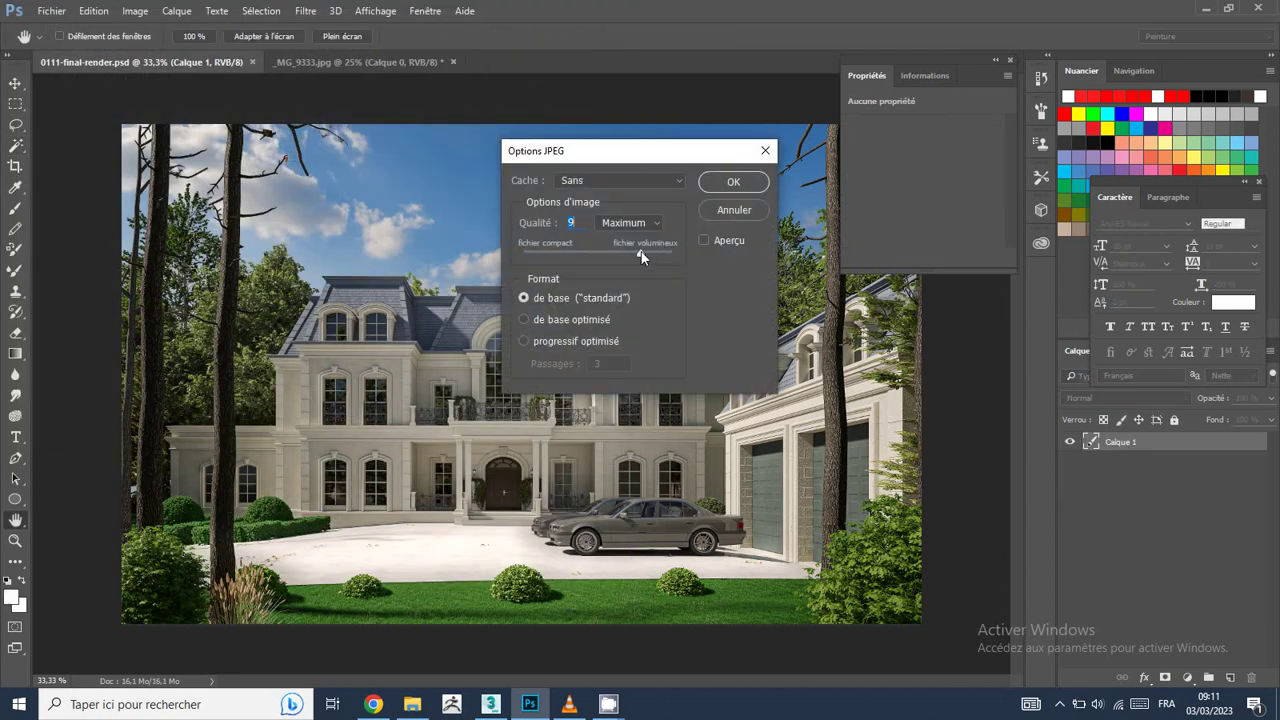
left_click(716, 183)
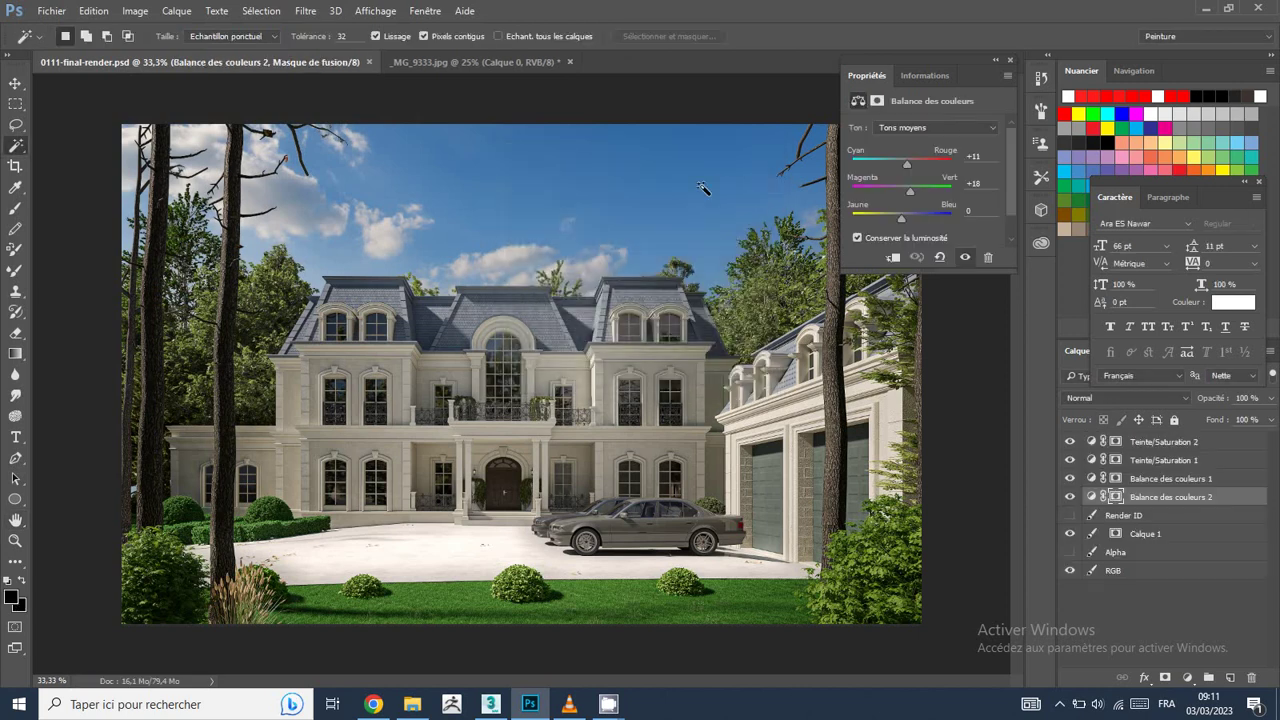
- Switch to File Explorer and send the 0111-final-render image from the Bureau folder to the M12 phone over Bluetooth
left_click(412, 704)
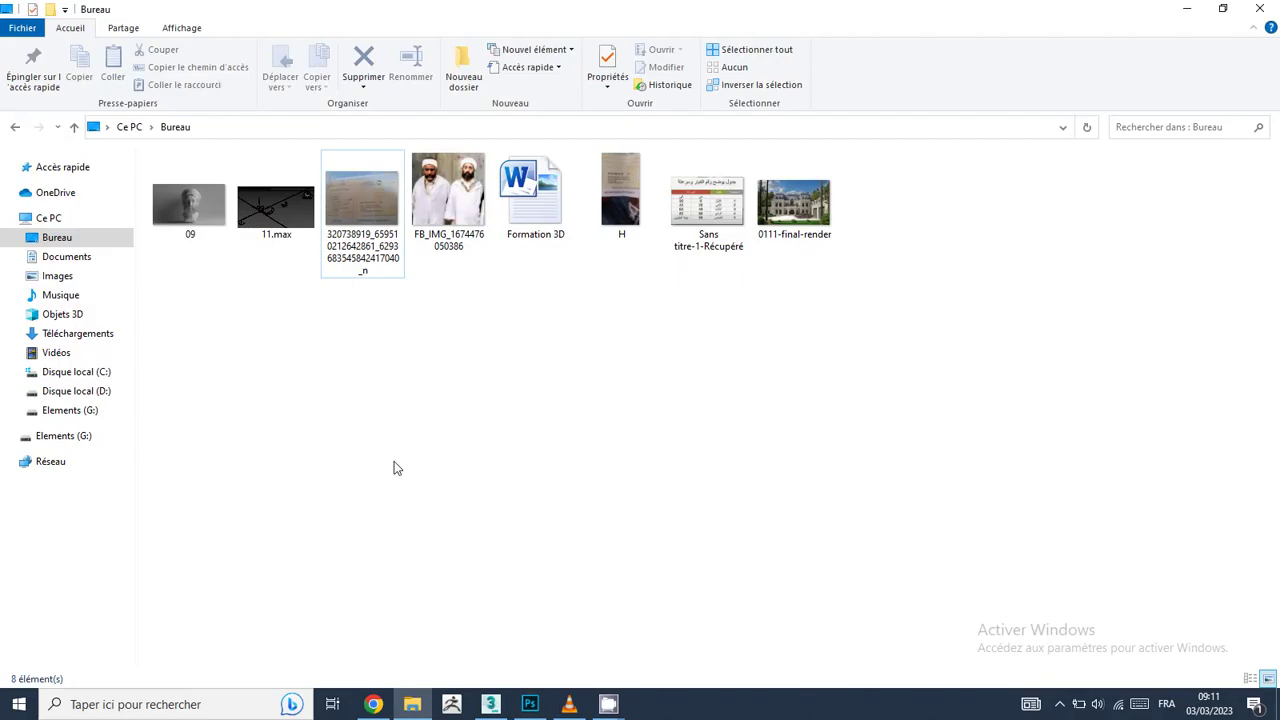
left_click(767, 200)
right_click(768, 200)
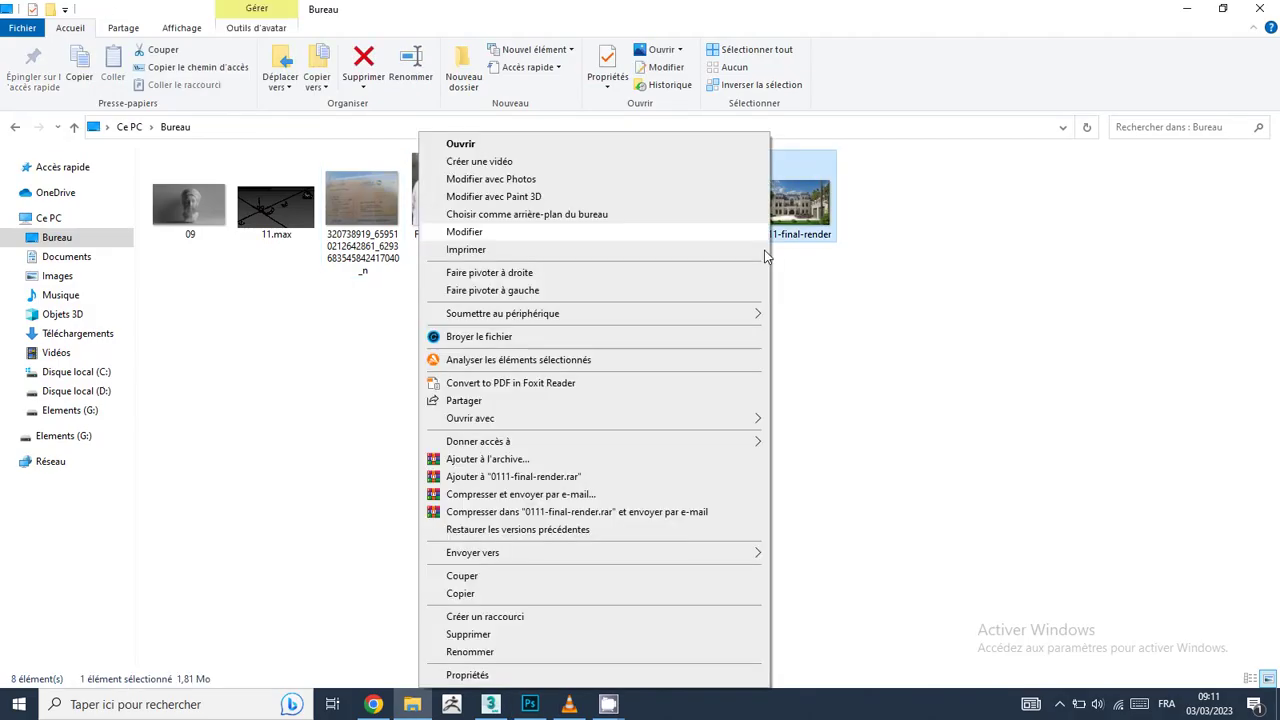
mouse_move(760, 552)
left_click(842, 642)
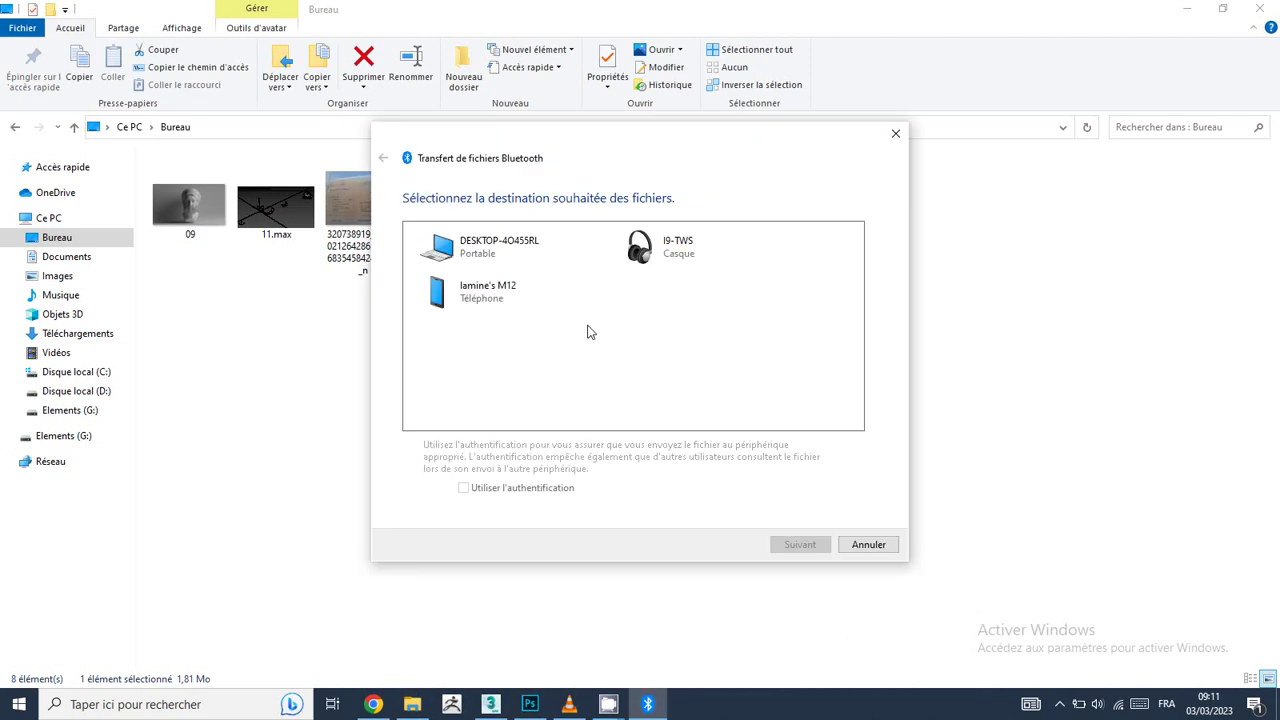
left_click(508, 288)
left_click(778, 546)
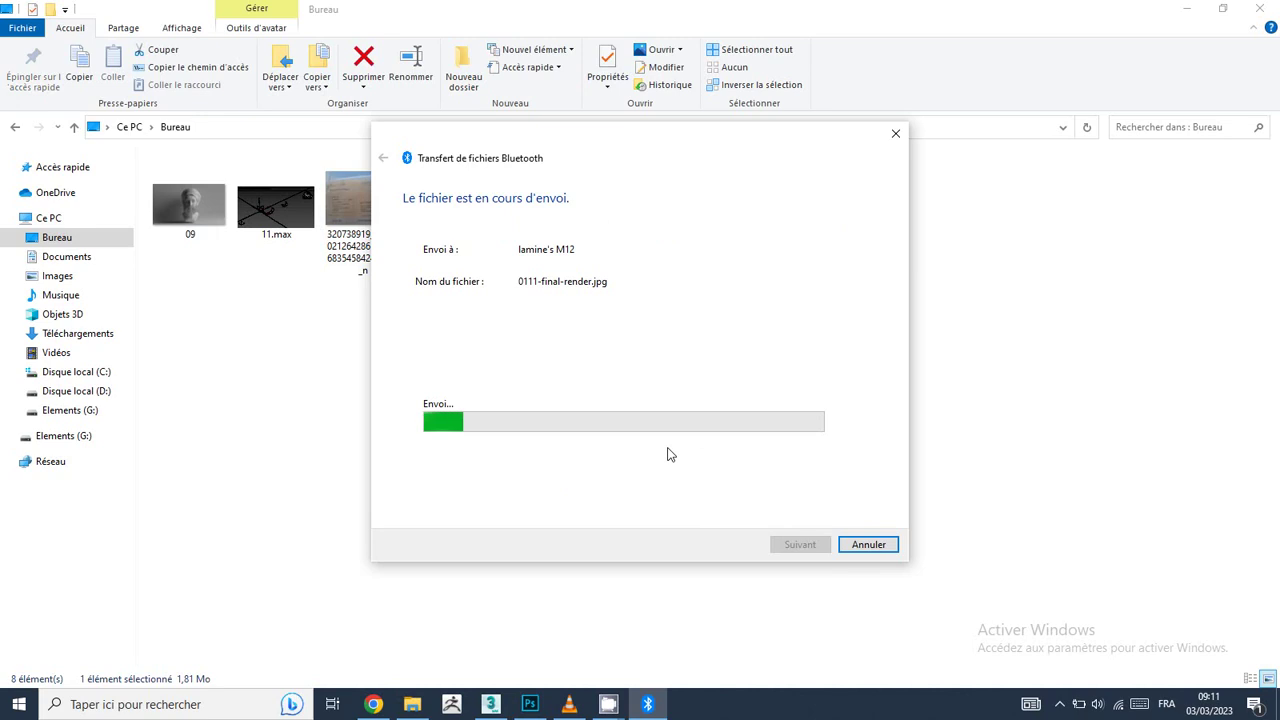
- Check the progress of the Bluetooth file transfer and return to the mansion document in Photoshop
left_click(530, 703)
left_click(100, 10)
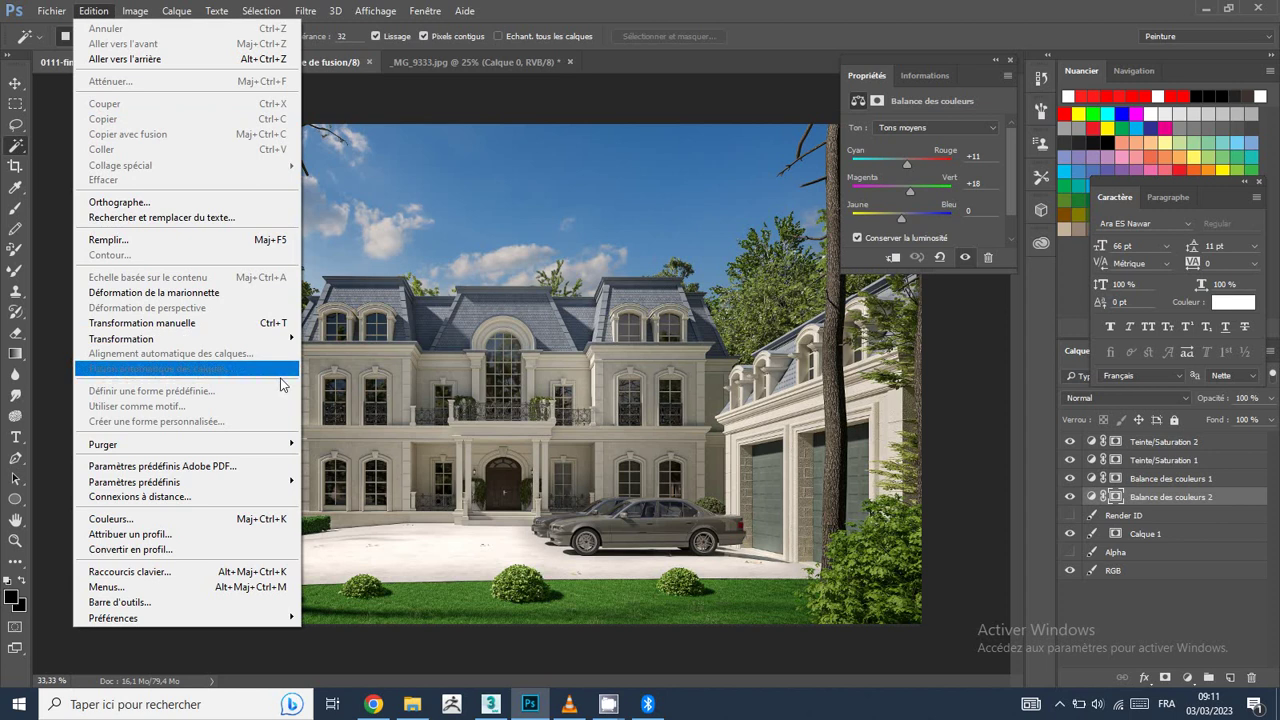
left_click(135, 10)
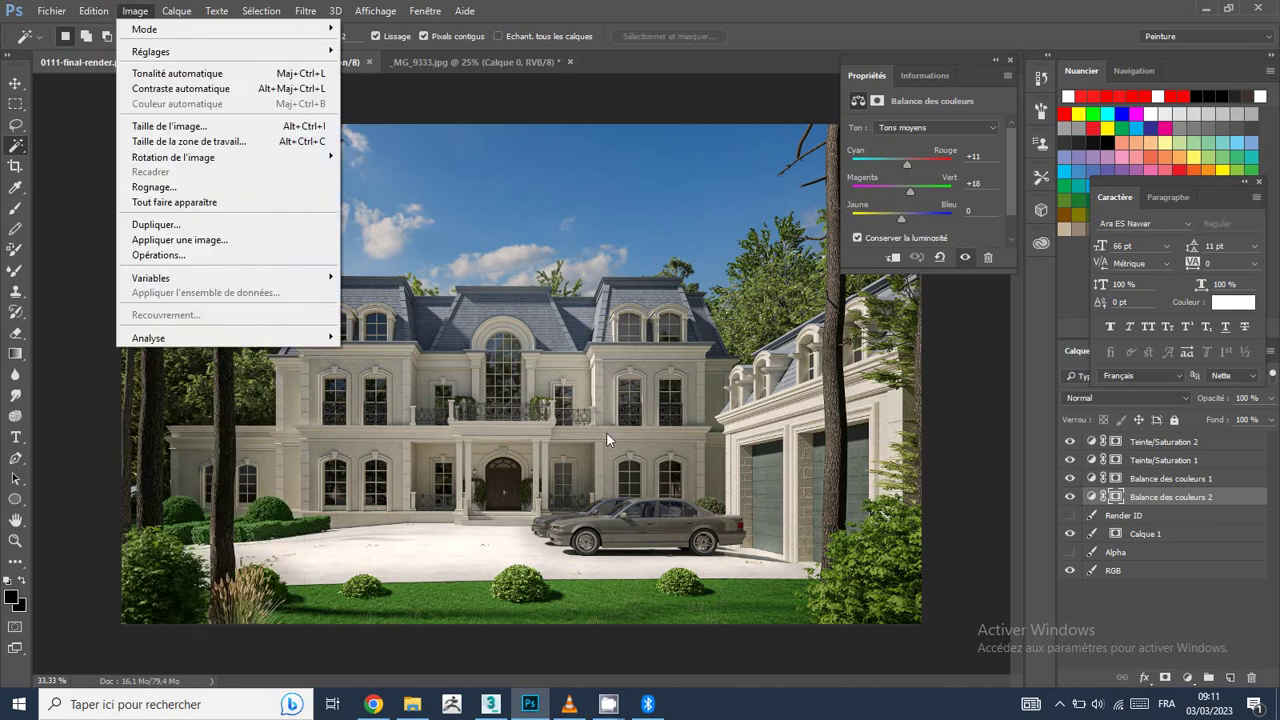
left_click(647, 703)
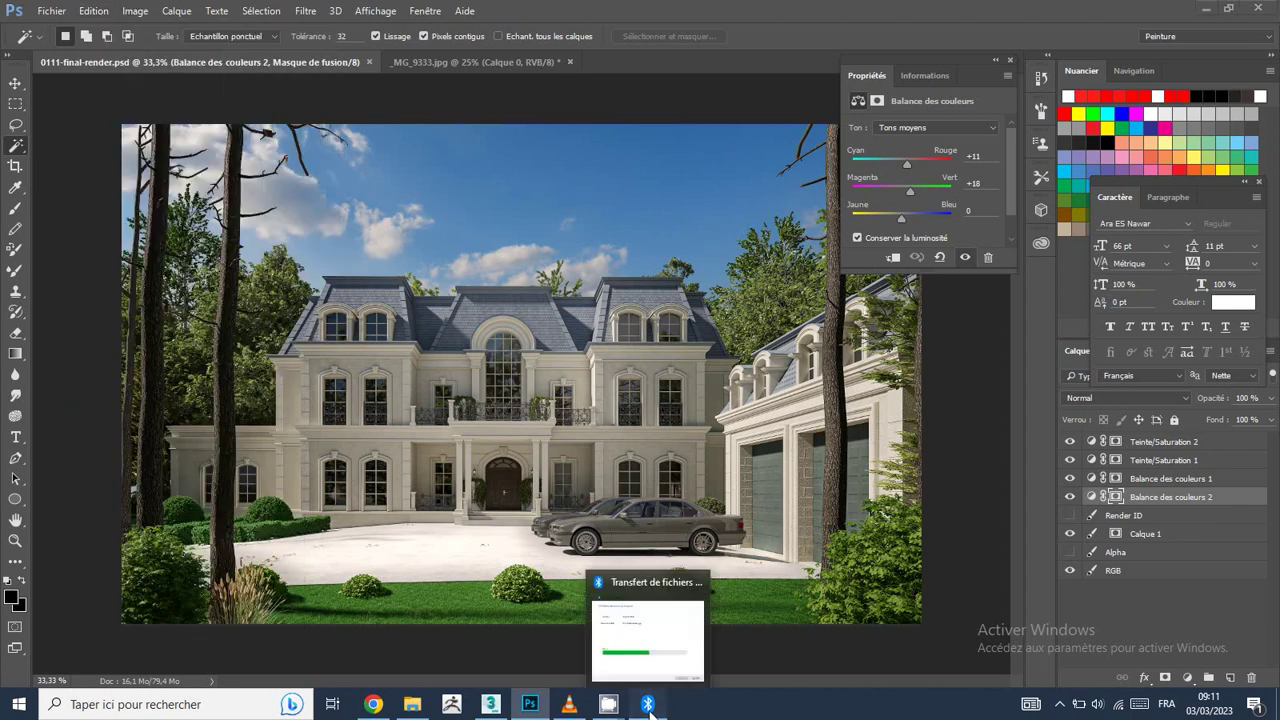
left_click(647, 703)
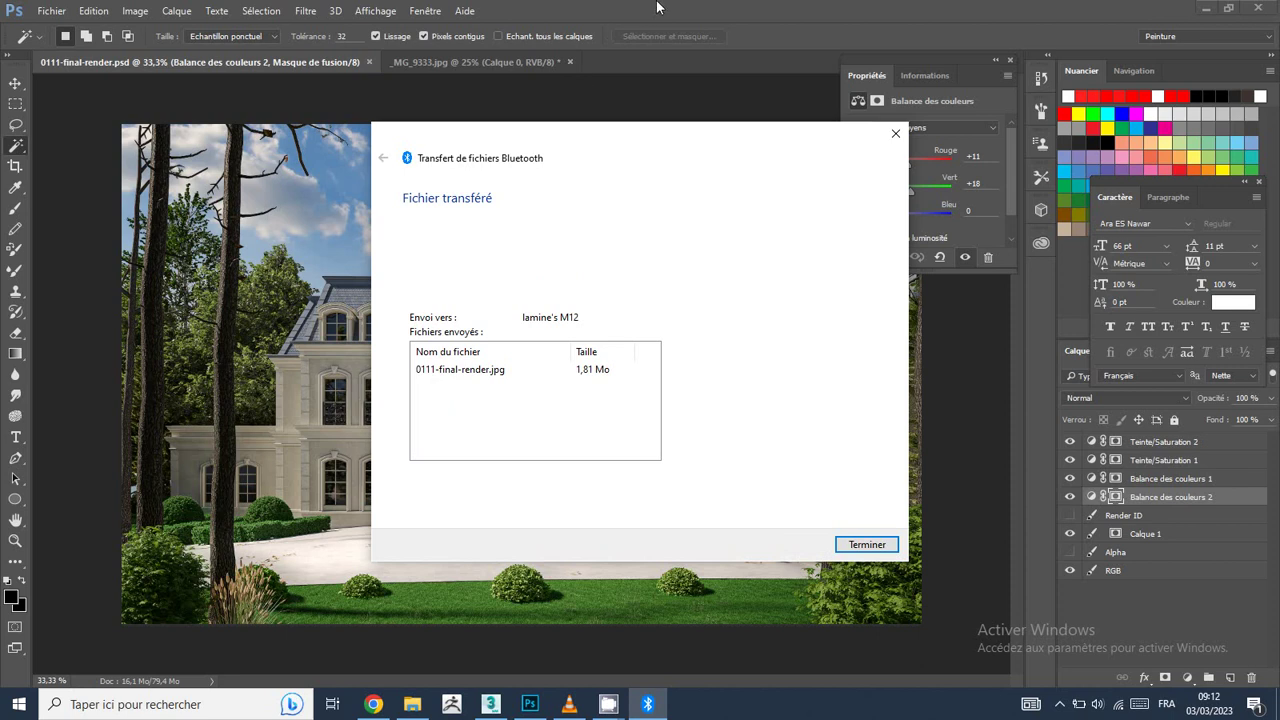
left_click(694, 8)
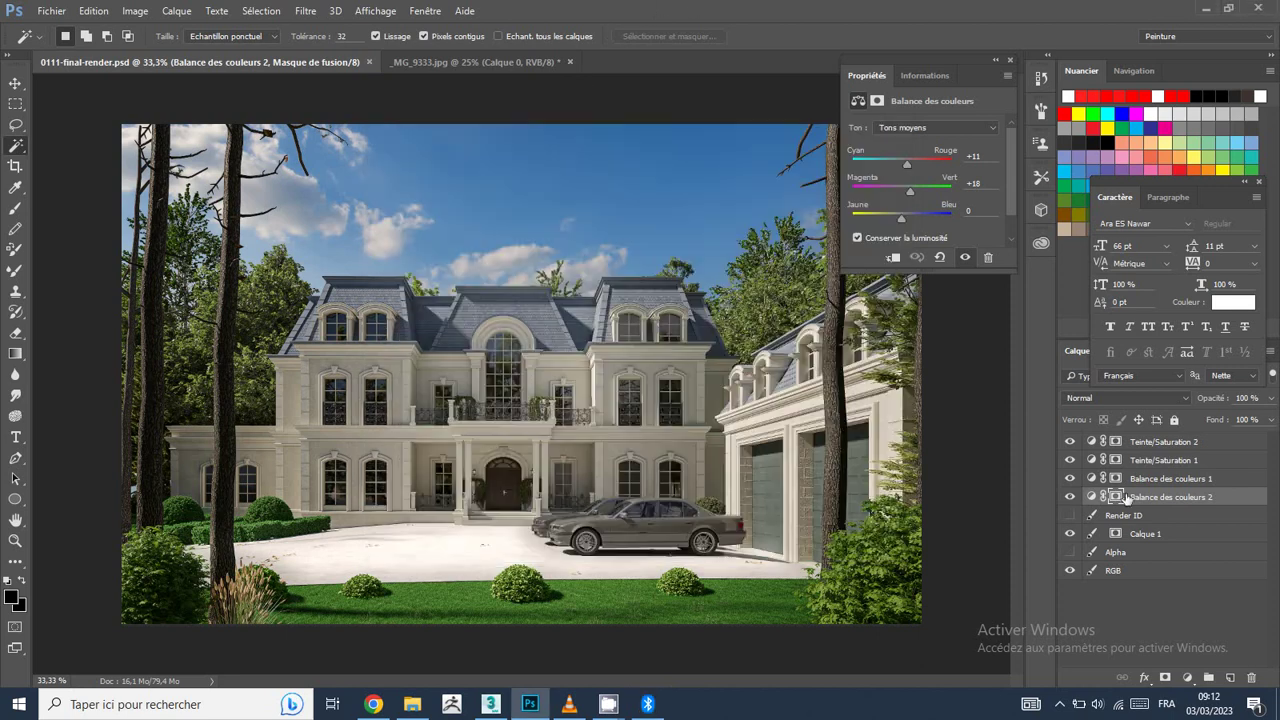
- Set the Saturation of the Teinte/Saturation 1 adjustment layer to -25 and save the layered document
left_click(1071, 442)
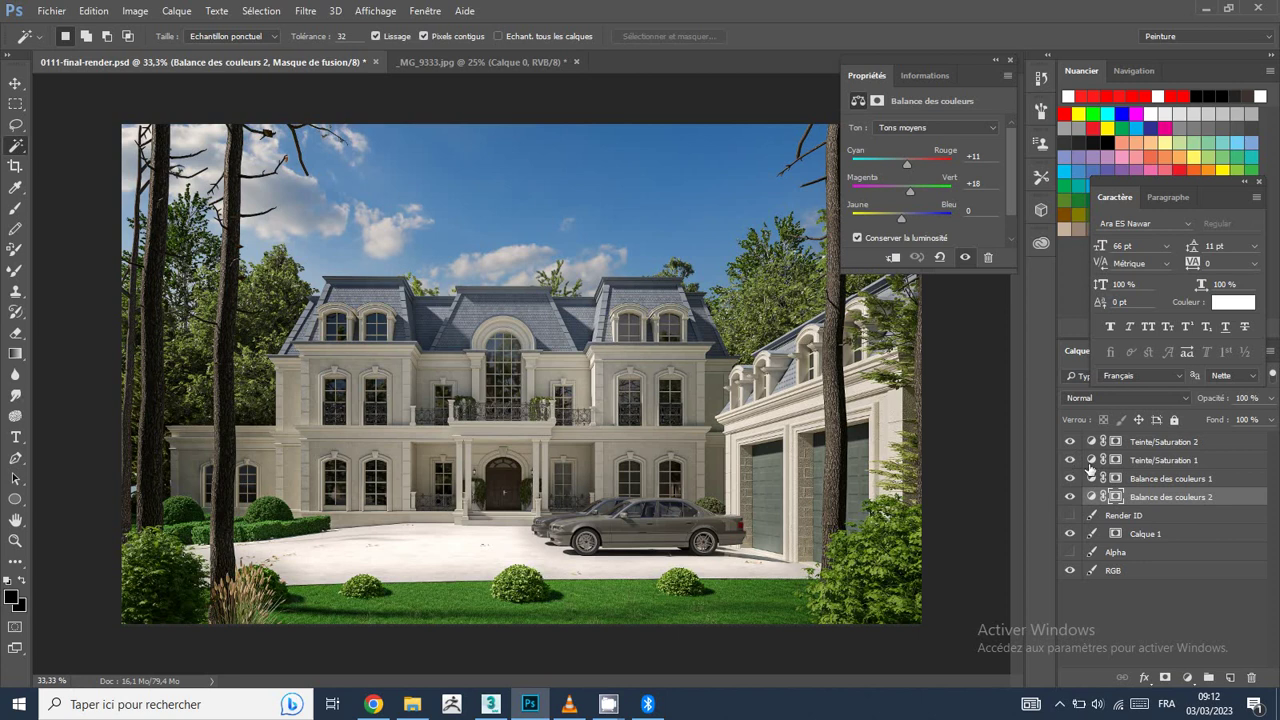
left_click(1089, 461)
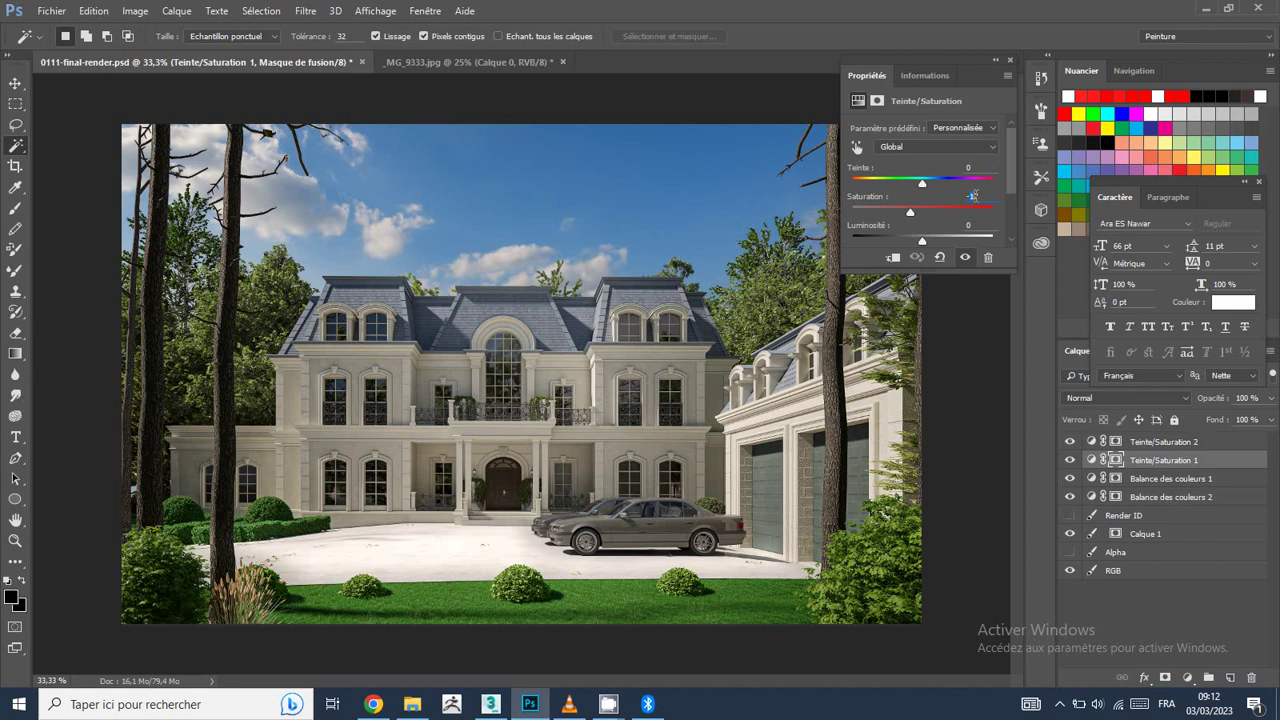
type("-25")
left_click(51, 10)
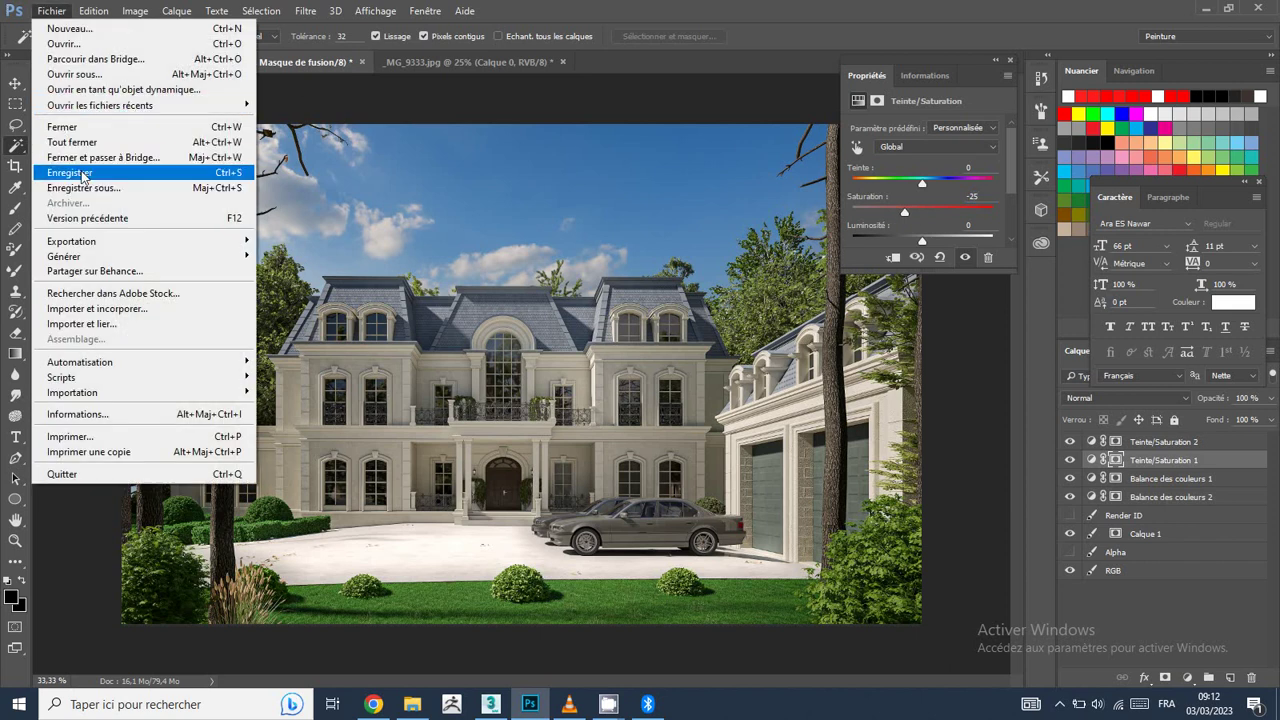
left_click(83, 175)
- Save a JPEG copy of the desaturated version in the Bureau folder, replacing the existing 0111-final-render.jpg
left_click(51, 10)
left_click(95, 188)
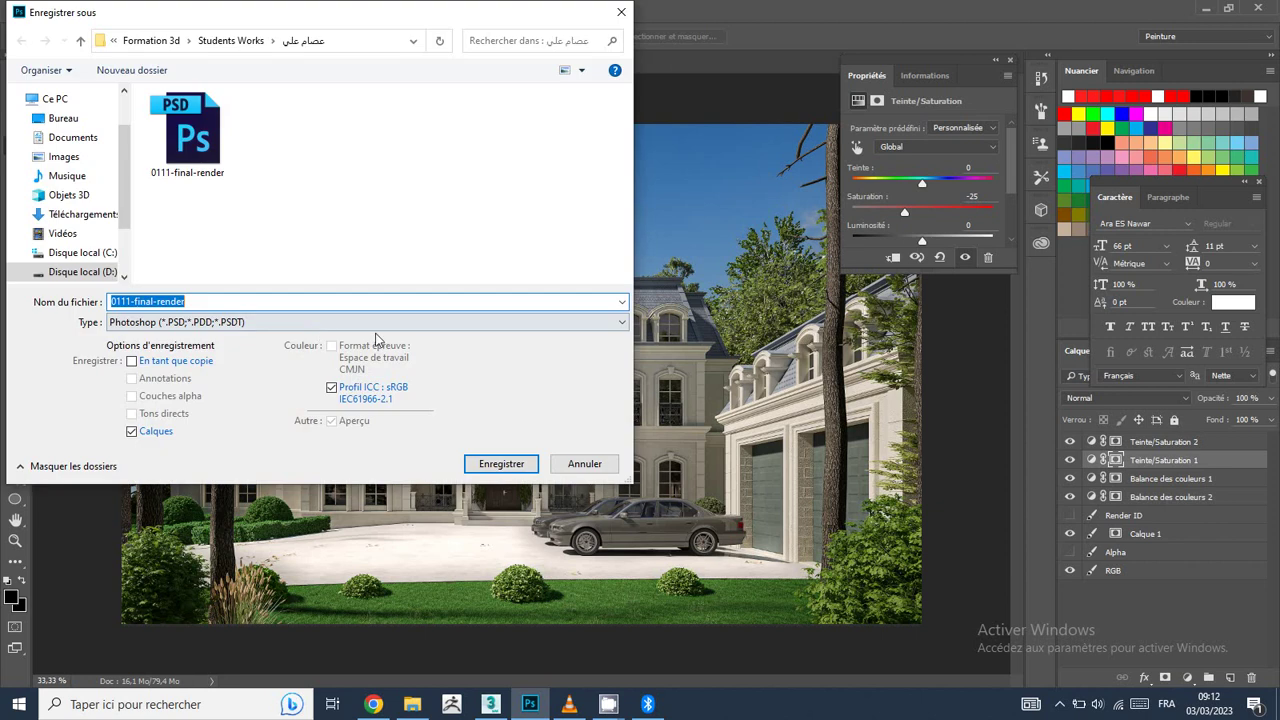
left_click(372, 322)
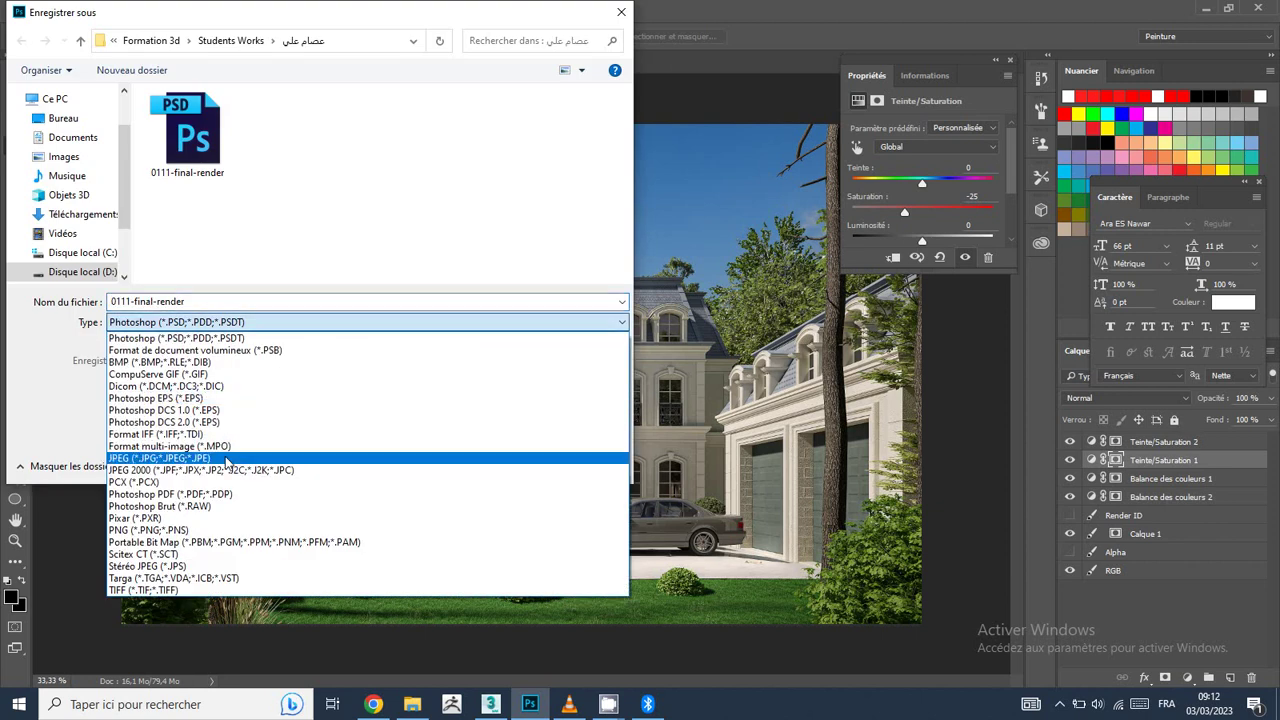
left_click(228, 458)
left_click(64, 118)
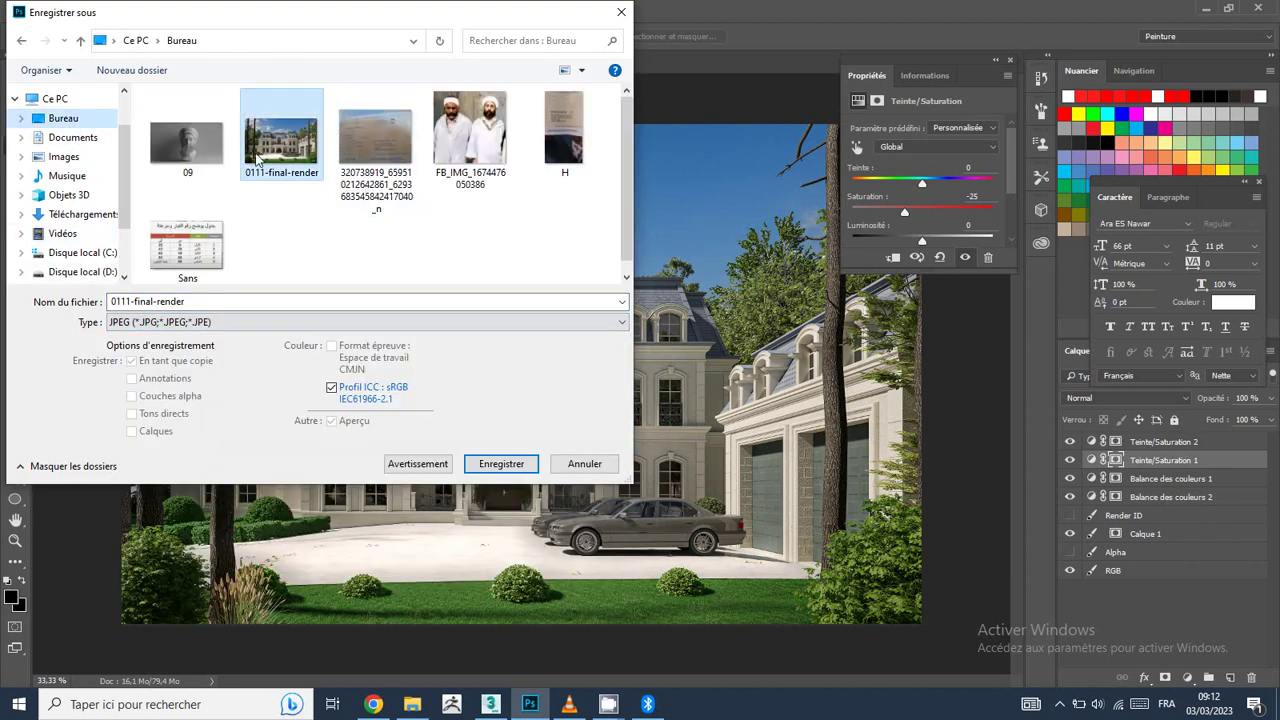
left_click(508, 463)
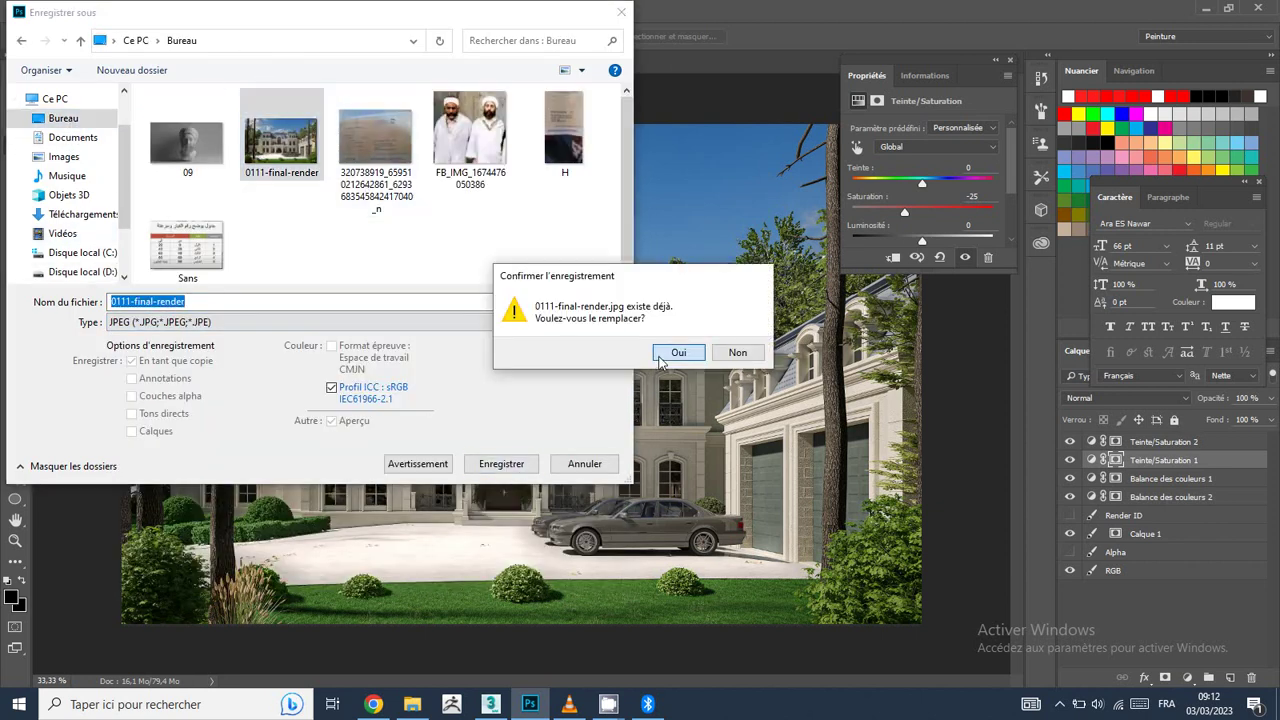
left_click(662, 357)
left_click(732, 186)
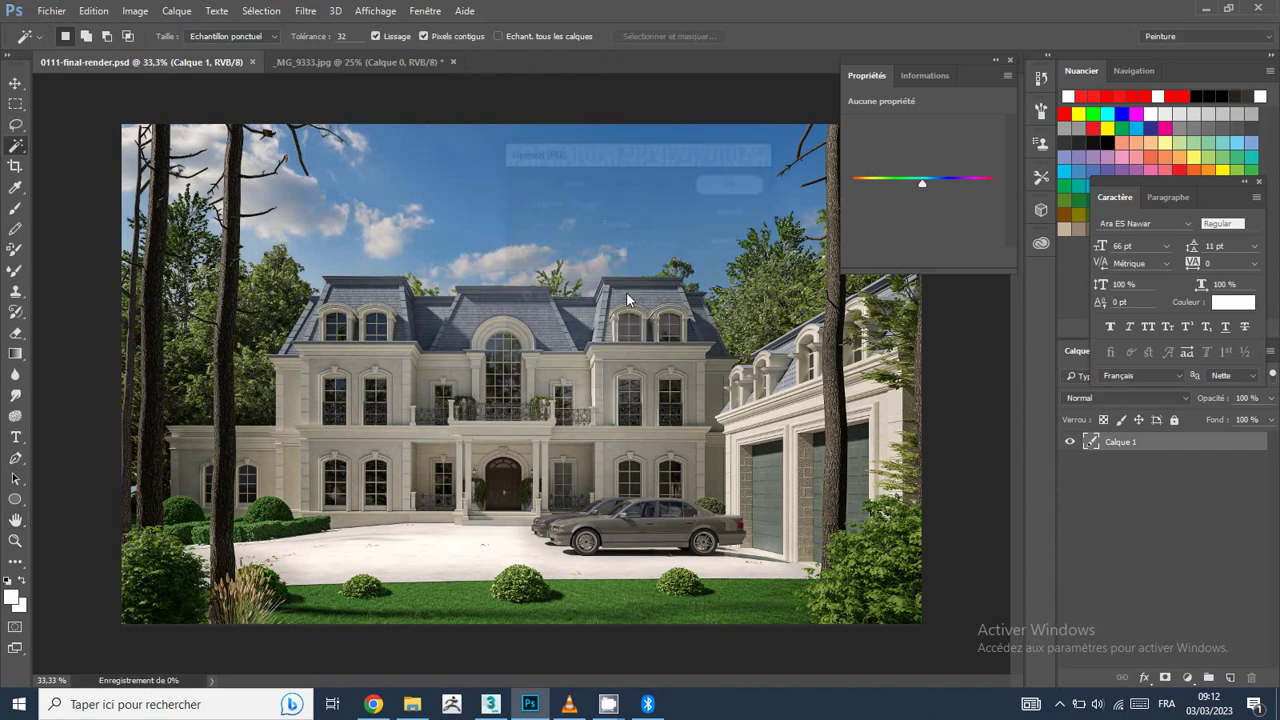
- Send the updated 0111-final-render.jpg from File Explorer to the M12 phone over Bluetooth and switch back to Photoshop
left_click(411, 704)
left_click(790, 218)
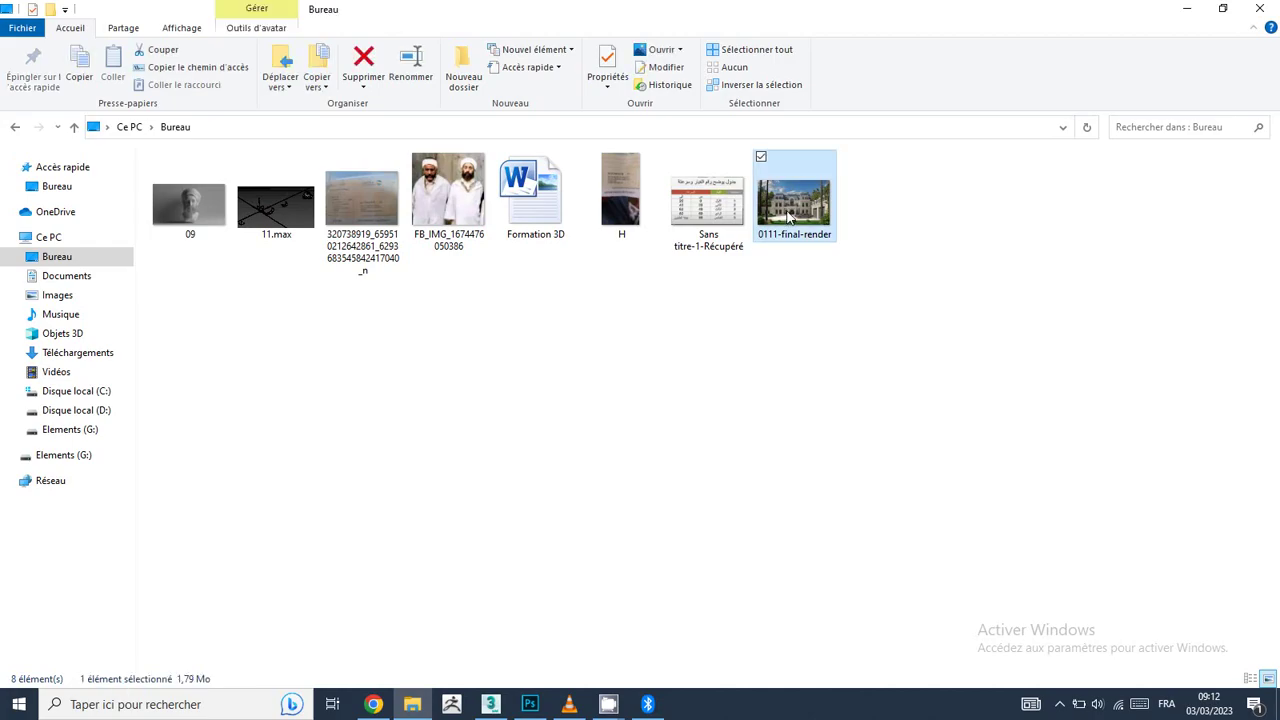
right_click(790, 218)
mouse_move(768, 554)
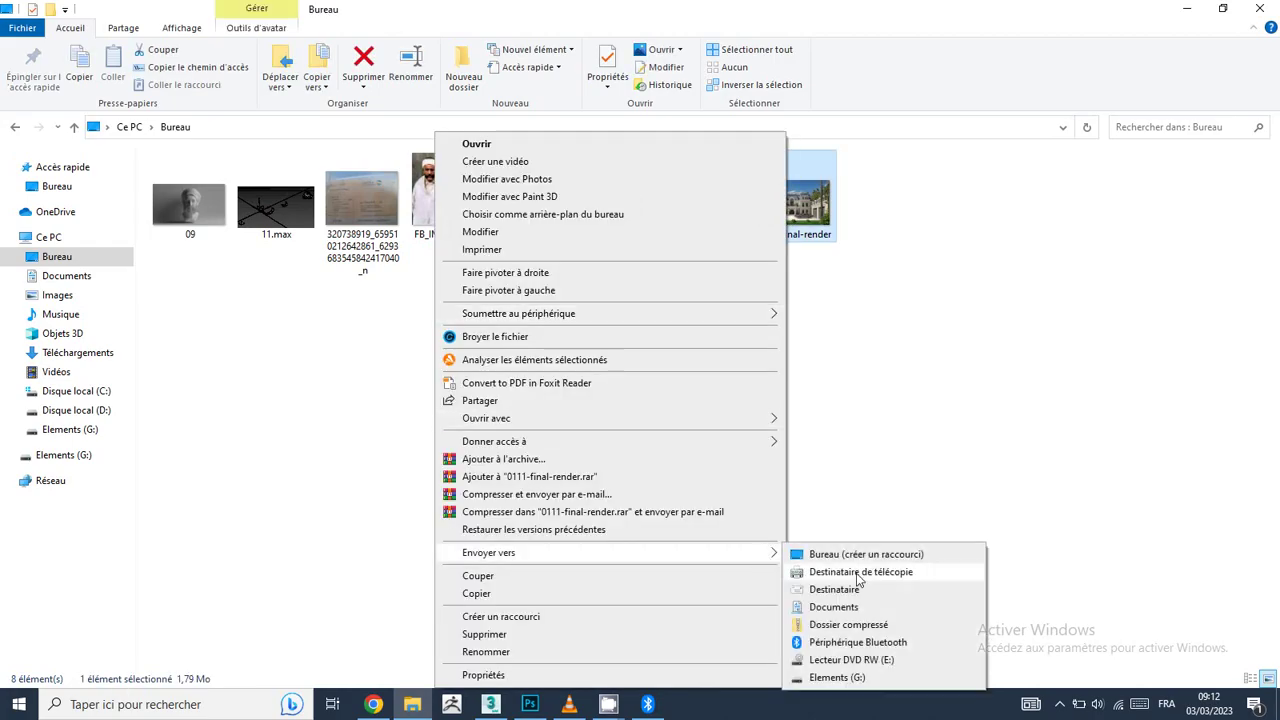
left_click(860, 642)
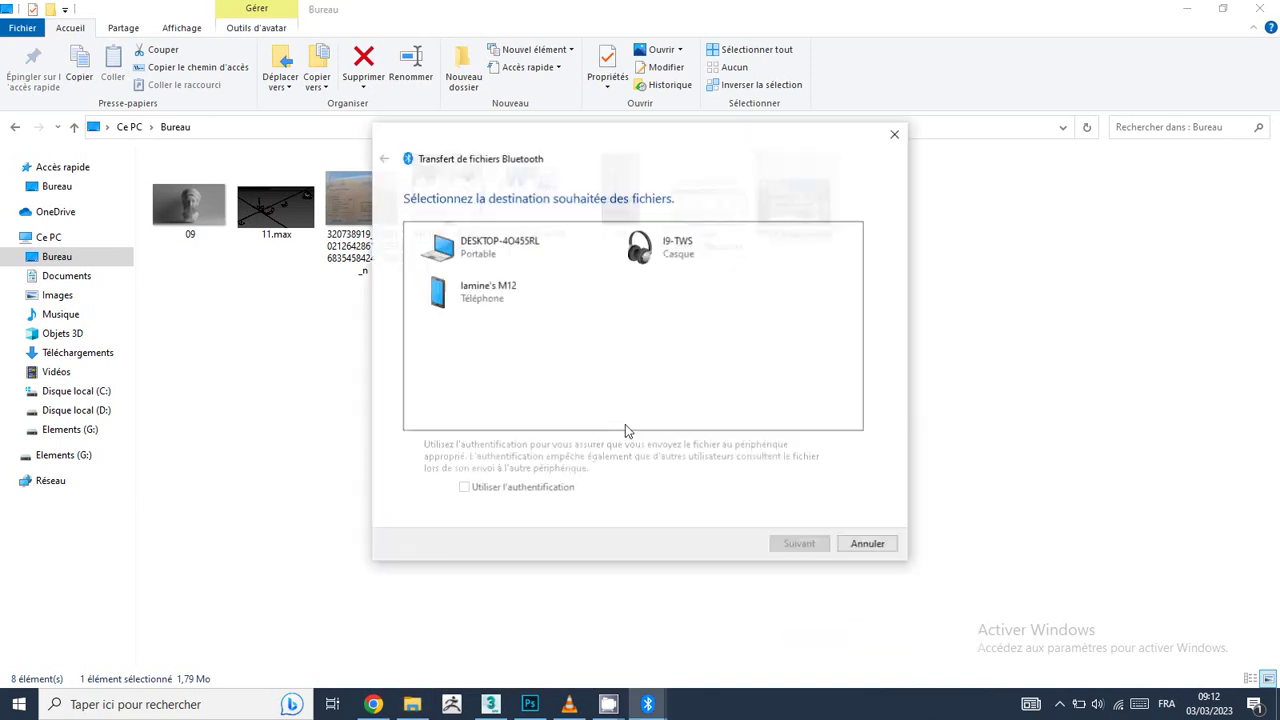
left_click(520, 290)
left_click(797, 546)
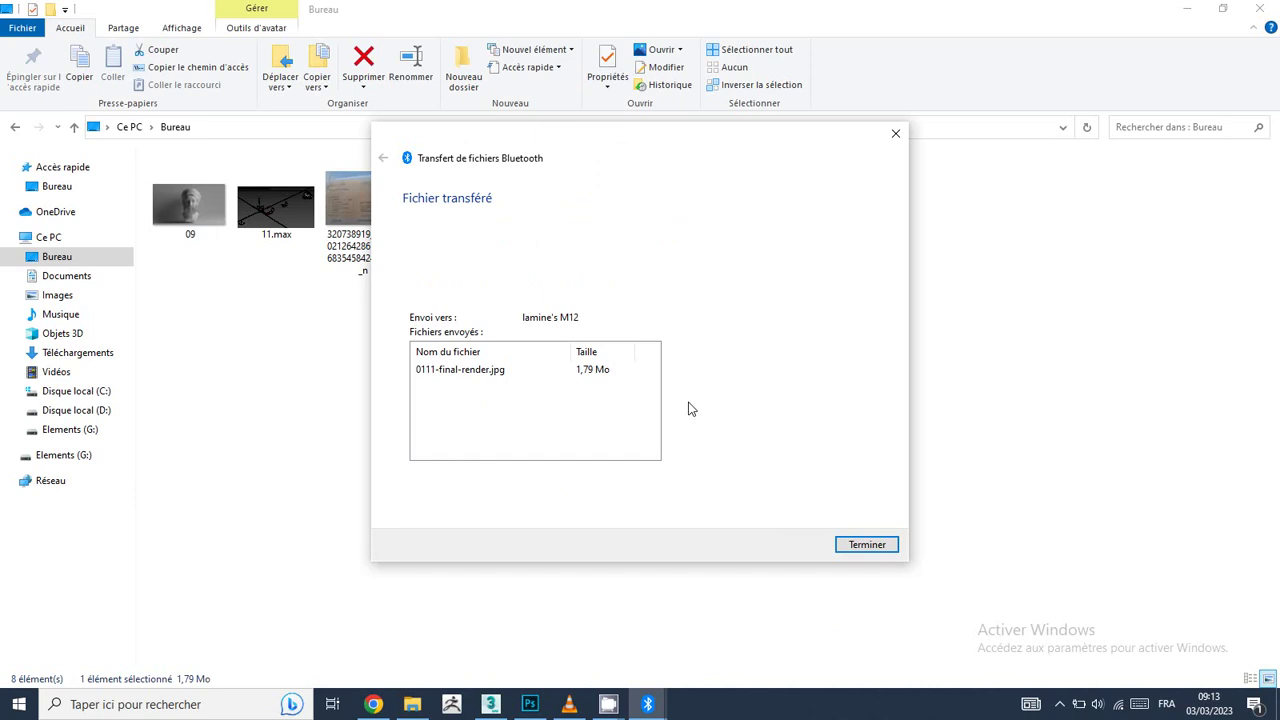
left_click(530, 704)
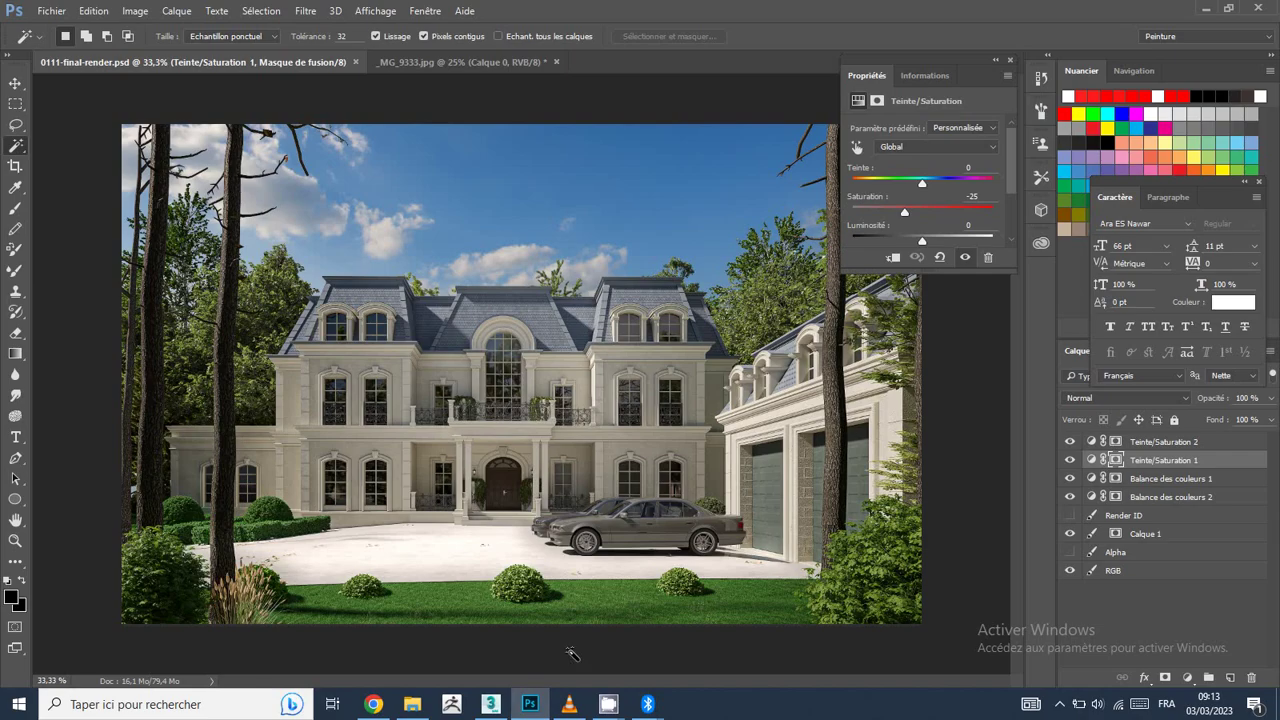